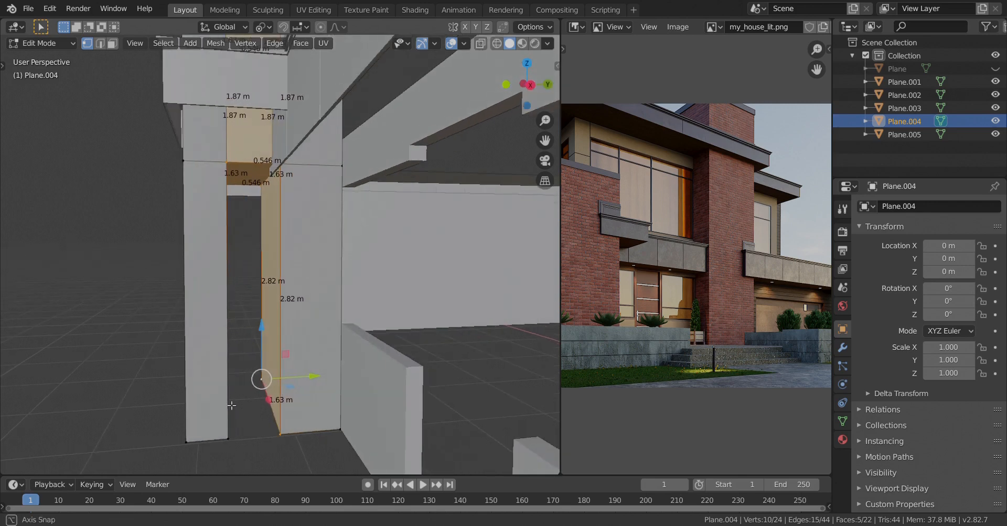
Complete the selection of the column's inner leg vertices and shift them slightly toward negative Y to narrow one leg
left_click(236, 424, "shift")
left_click(225, 401, "shift")
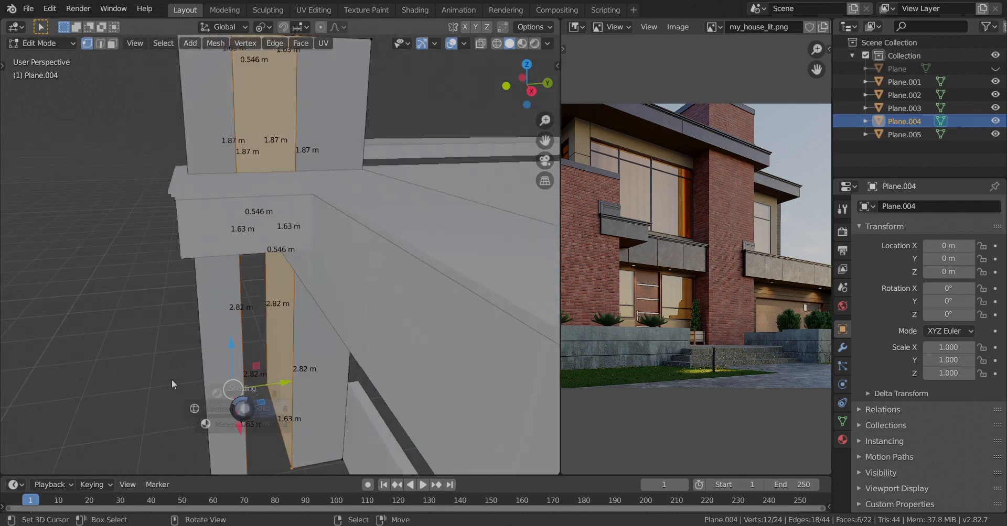
key("alt+z")
key("z")
left_click(315, 335)
middle_click_drag(314, 336, 320, 216, "shift")
scroll(328, 249, "up", 3)
scroll(320, 216, "down", 2)
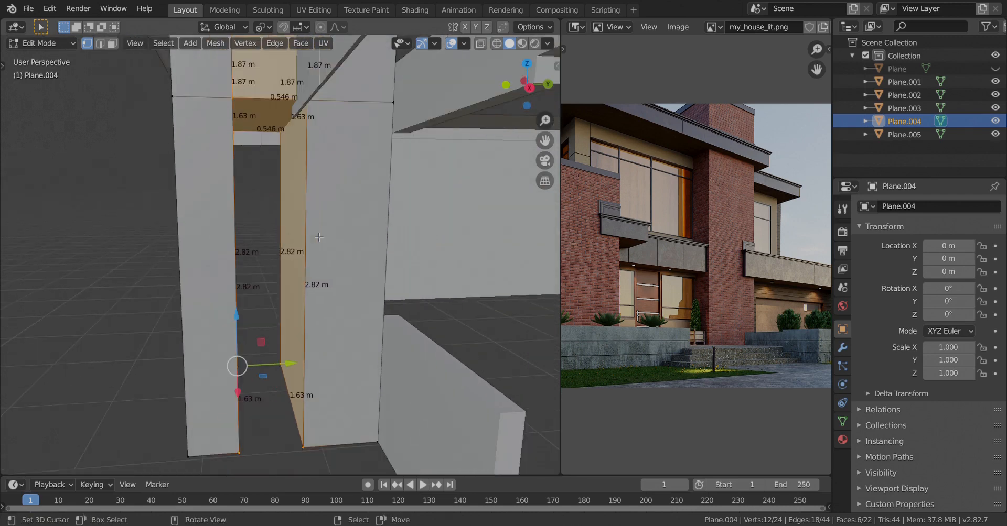
left_click_drag(292, 360, 223, 274)
mouse_move(289, 258)
middle_mouse_down()
mouse_move(237, 269)
mouse_move(298, 258)
middle_mouse_up()
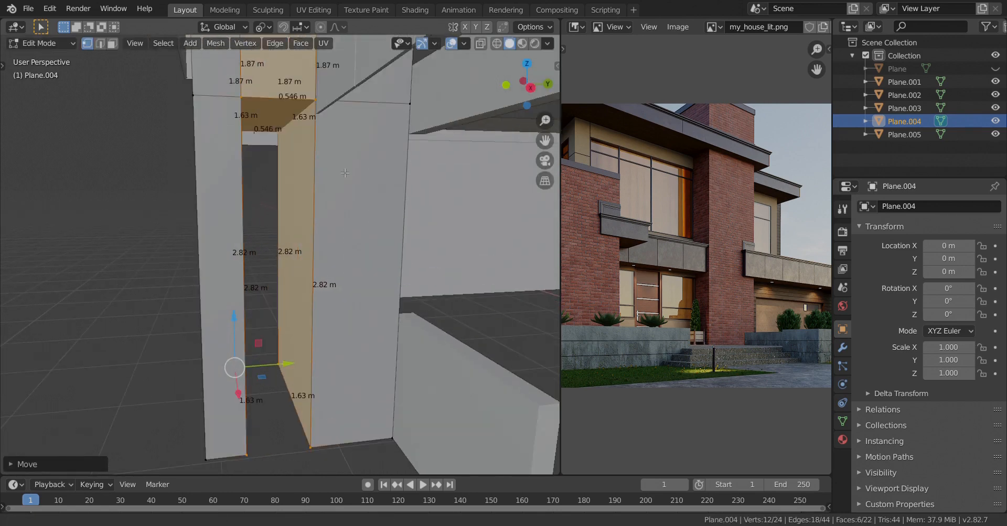
key("ctrl+z")
key("ctrl+shift+z")
Open the column and the adjoining window wall, Plane.001, together for editing in face selection mode
scroll(283, 136, "down", 4)
middle_click_drag(302, 194, 257, 277)
key("Tab")
scroll(241, 230, "up", 3)
scroll(257, 275, "down", 2)
key("Tab")
left_click(112, 44)
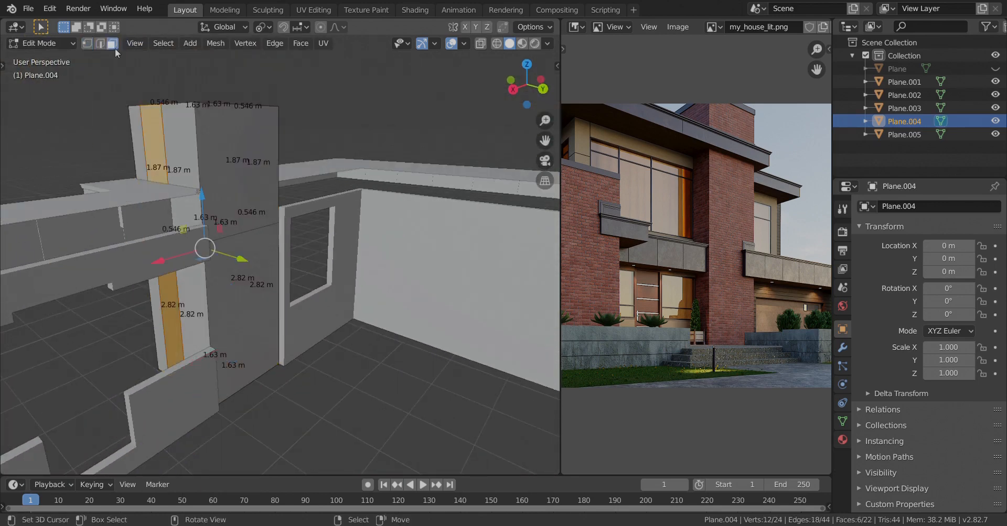
left_click(274, 195)
middle_click_drag(274, 195, 300, 207)
key("Tab")
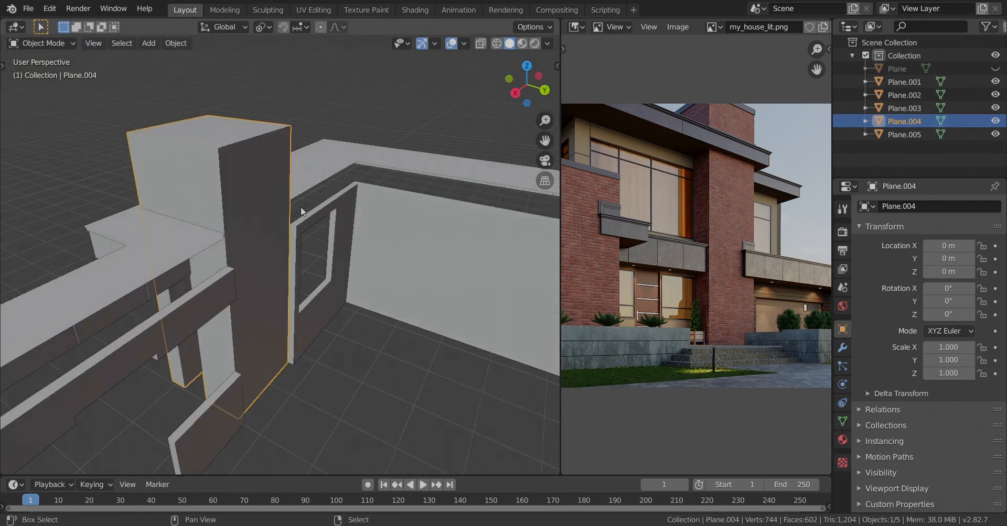
left_click(312, 220, "shift")
key("Tab")
Align the column's upper and lower side faces with the window wall's corner vertex by scaling the selection along Y
left_click(273, 221)
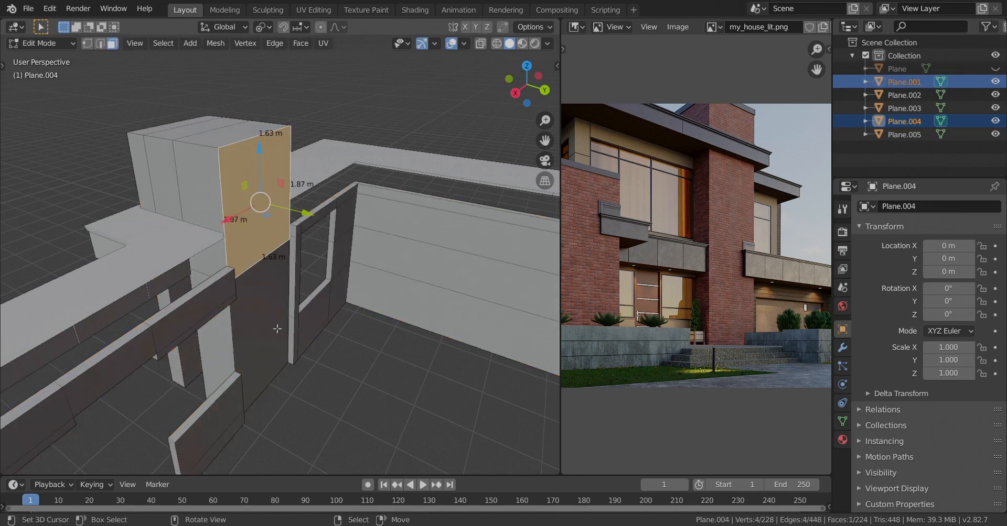
left_click(276, 326, "shift")
key("1")
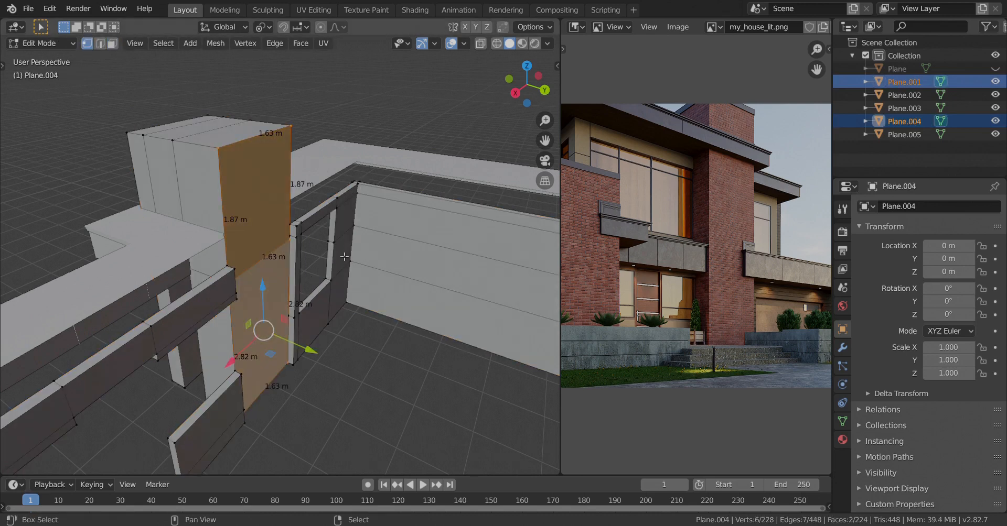
left_click(300, 233, "shift")
key("s")
key("y")
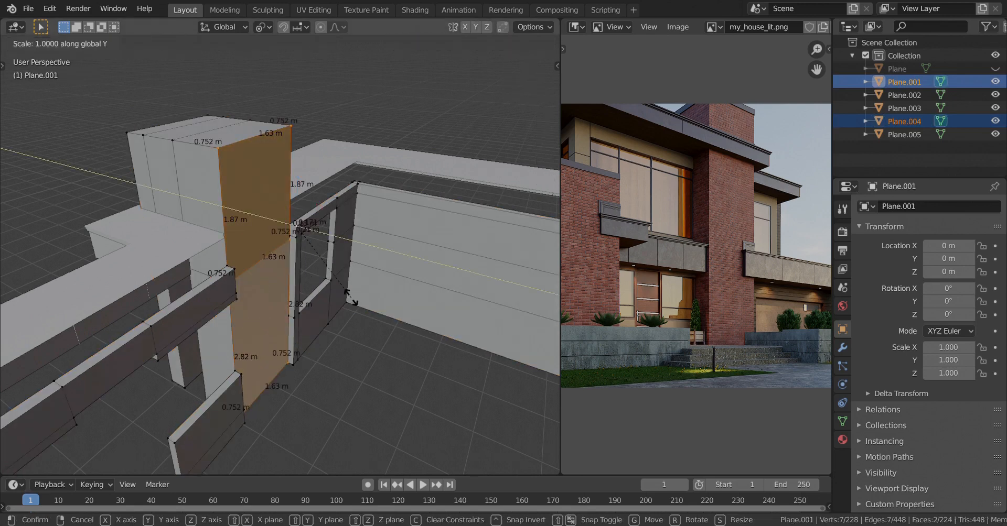
key("Escape")
key("Tab")
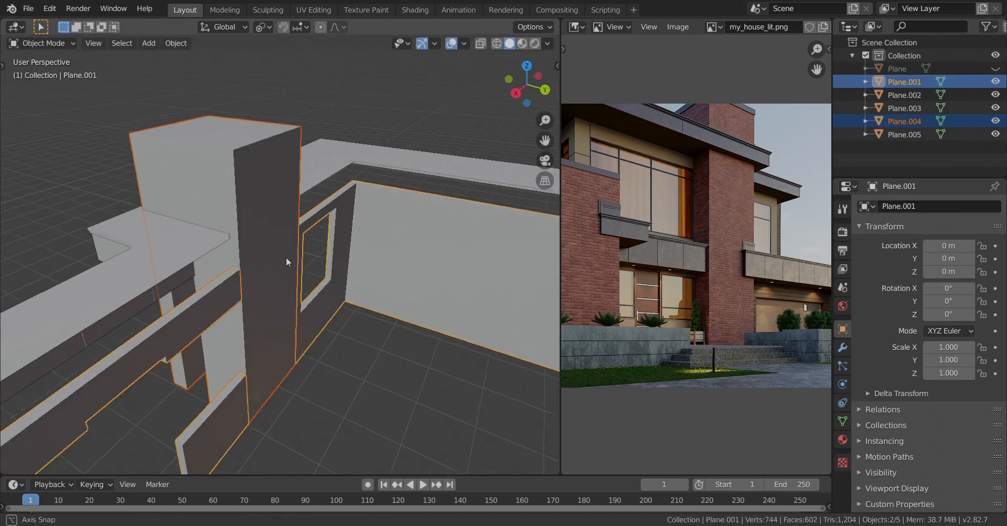
Select the roof slab, Plane.002, and compare its edge and underside with the overhang in the reference image
middle_click_drag(285, 257, 235, 260)
key("alt+a")
scroll(119, 266, "down", 5)
scroll(222, 260, "up", 4)
right_click(174, 244)
middle_click_drag(174, 245, 225, 265)
scroll(317, 253, "down", 4)
middle_click_drag(318, 253, 216, 225)
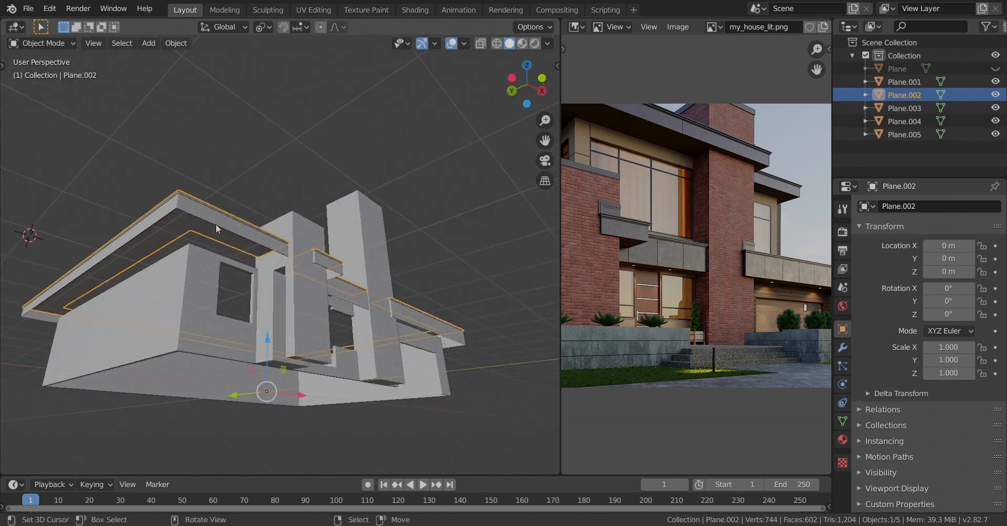
scroll(214, 231, "up", 5)
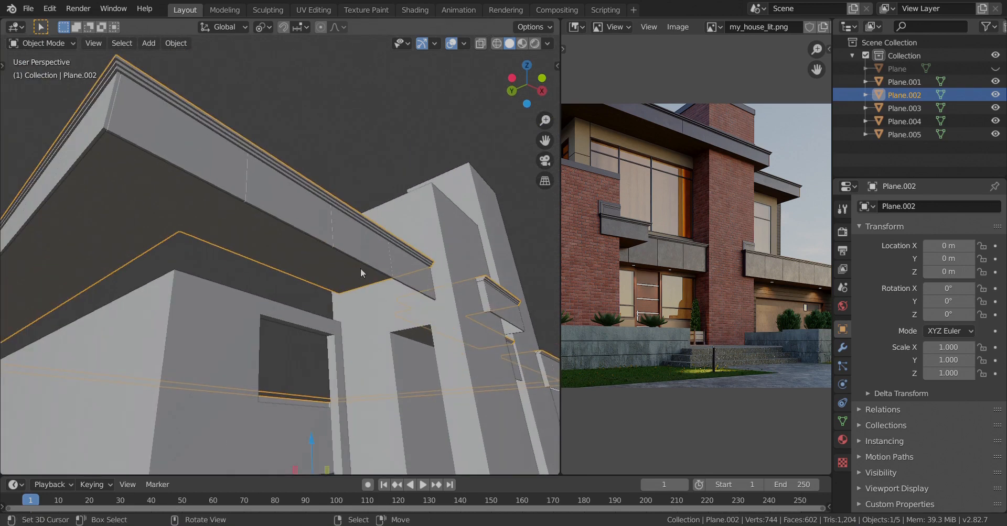
middle_click_drag(655, 321, 793, 329)
scroll(793, 329, "up", 5)
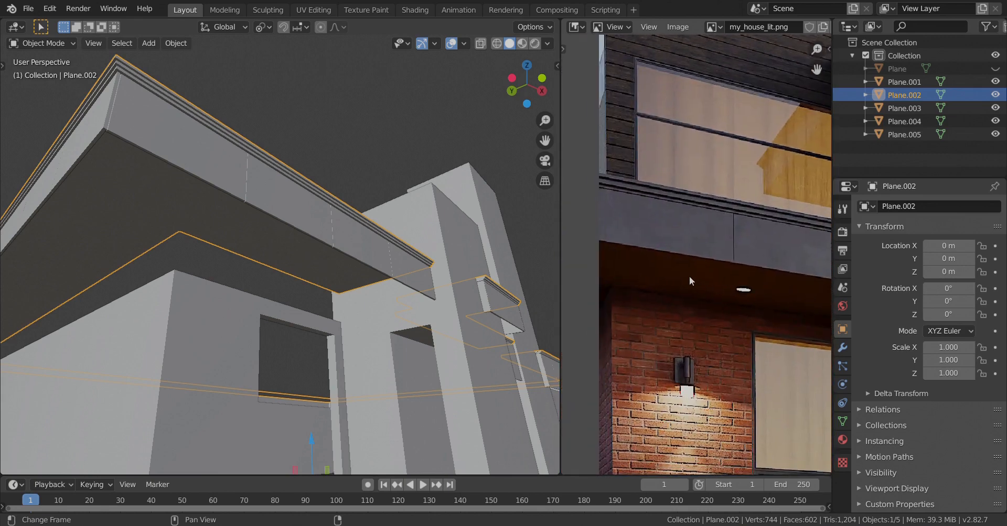
scroll(725, 284, "down", 5)
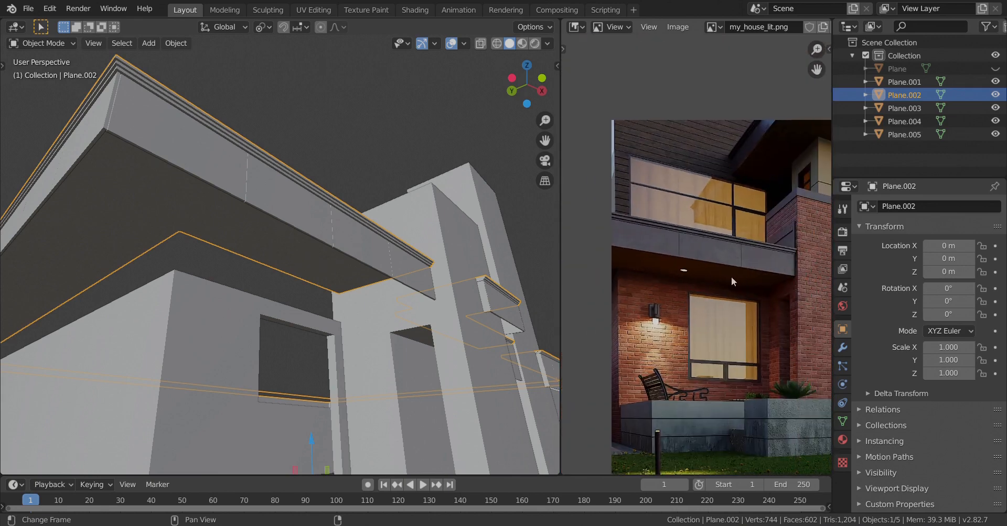
scroll(385, 302, "down", 6)
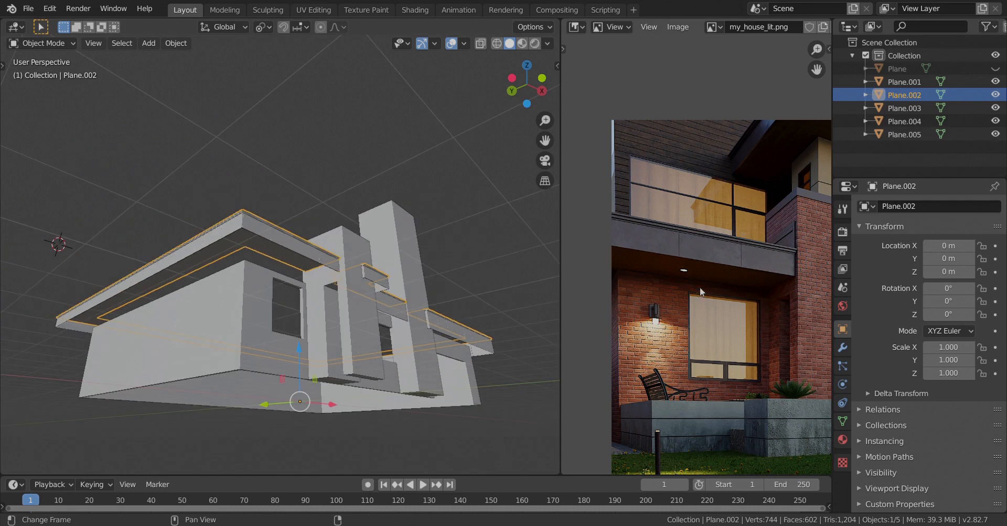
Select the four inner corner vertices of the roof slab's frame in edit mode
middle_click_drag(326, 206, 366, 337)
scroll(301, 270, "up", 4)
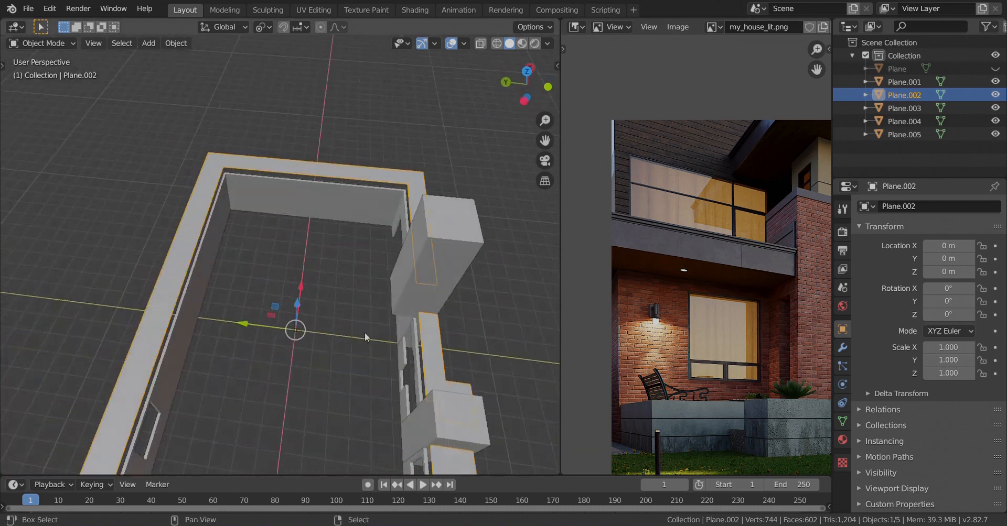
key("Tab")
middle_click_drag(341, 391, 464, 320, "shift")
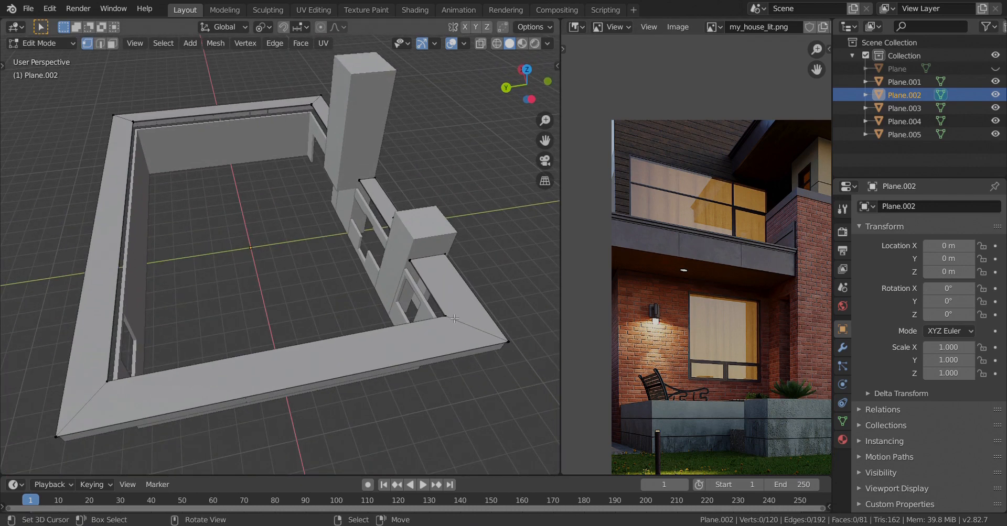
left_click(107, 381, "shift")
left_click(130, 120, "shift")
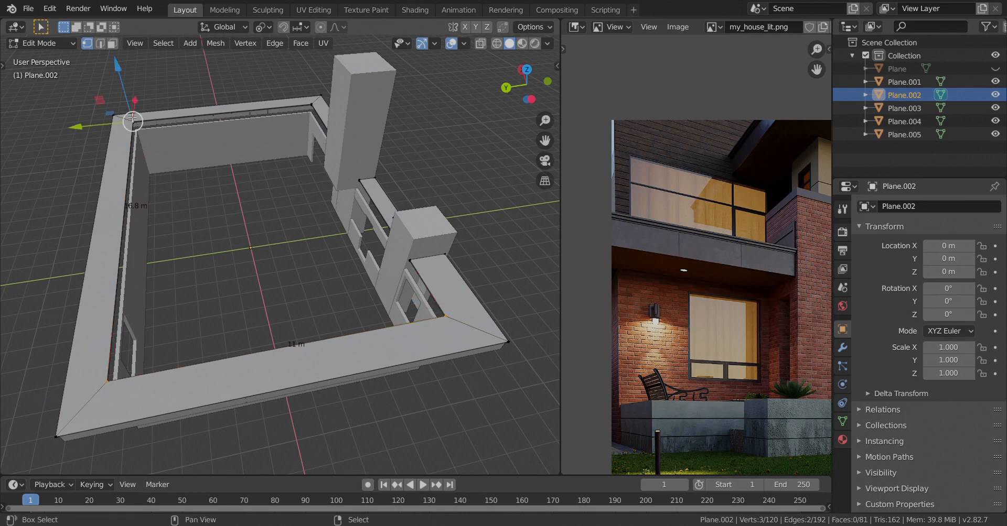
left_click(310, 107, "shift")
middle_click_drag(178, 193, 336, 205)
middle_click_drag(142, 362, 332, 261, "shift")
scroll(332, 260, "up", 5)
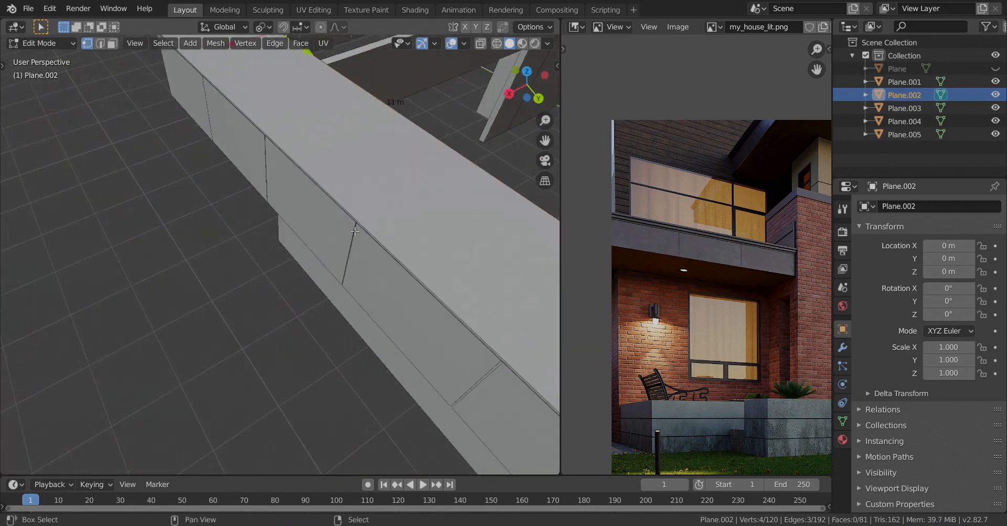
Duplicate the four inner corner vertices in place and fill them with a face to close the roof opening
middle_click_drag(354, 231, 312, 288, "shift")
key("shift+d")
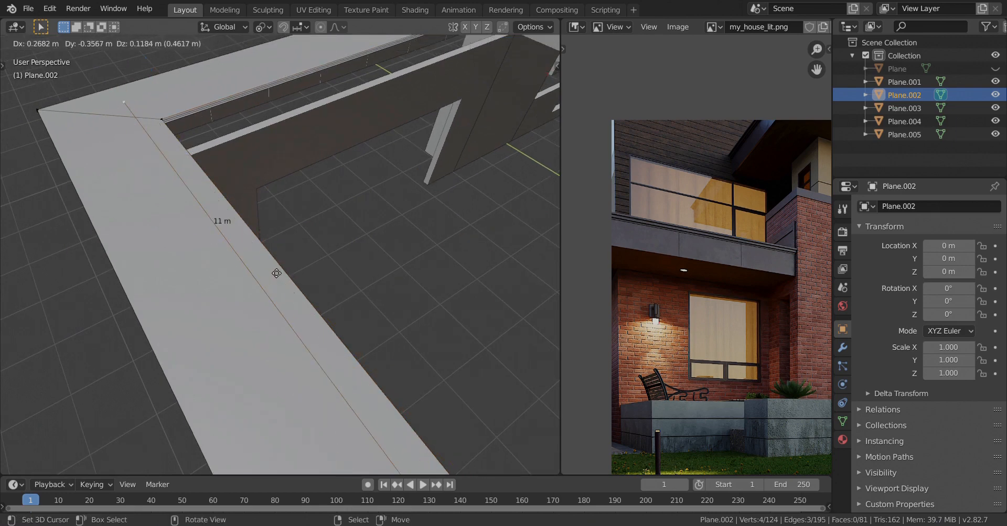
right_click(277, 273)
scroll(325, 278, "down", 5)
key("f")
middle_click_drag(323, 262, 146, 262, "shift")
scroll(135, 241, "down", 3)
middle_click_drag(513, 293, 337, 362, "shift")
scroll(372, 283, "up", 2)
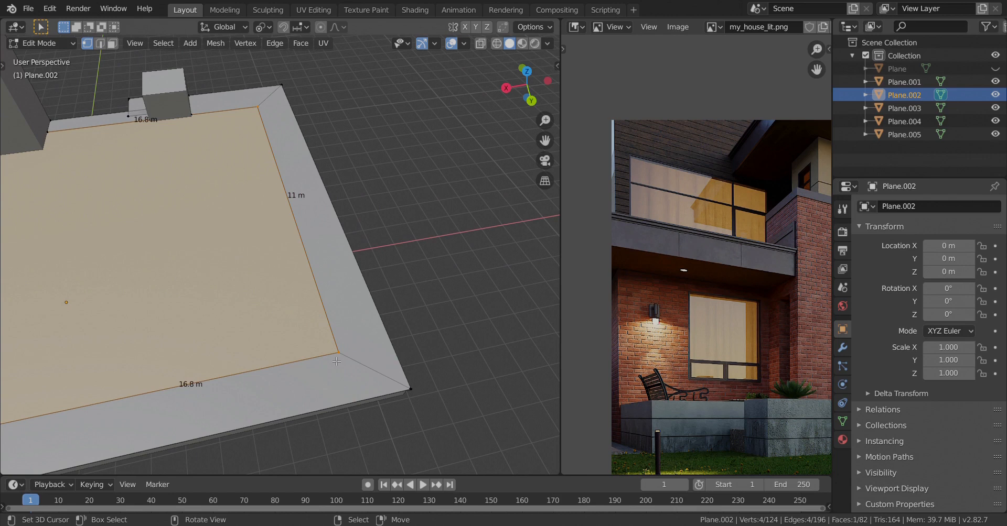
middle_click_drag(260, 336, 187, 294)
Examine the closed roof slab and compare it with the upper storey in the reference image
key("Tab")
scroll(260, 297, "down", 4)
key("a")
key("a")
middle_click_drag(375, 318, 304, 321)
scroll(351, 328, "up", 4)
middle_click_drag(304, 322, 326, 308)
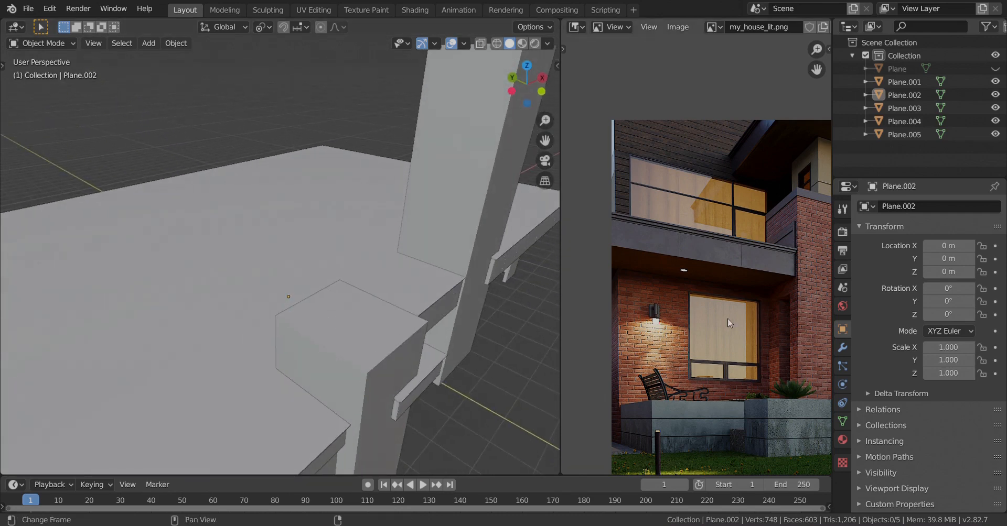
scroll(695, 262, "down", 2)
middle_click_drag(695, 261, 678, 299)
scroll(315, 260, "down", 5)
middle_click_drag(322, 279, 249, 223)
scroll(291, 283, "up", 3)
Duplicate the roof slab's outer corner vertex and move the copy along X on the roof edge
right_click(319, 288)
scroll(315, 266, "up", 3)
key("Tab")
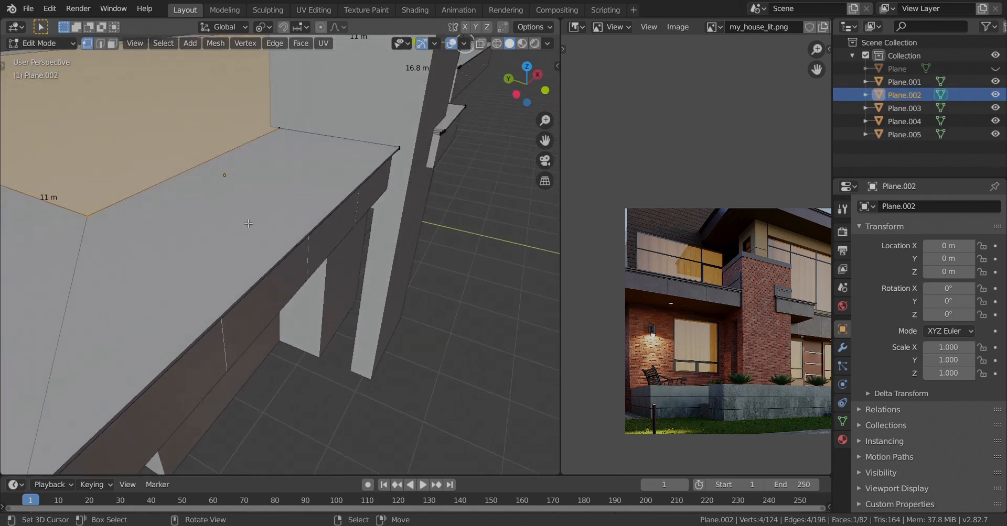
middle_click_drag(148, 306, 180, 258, "shift")
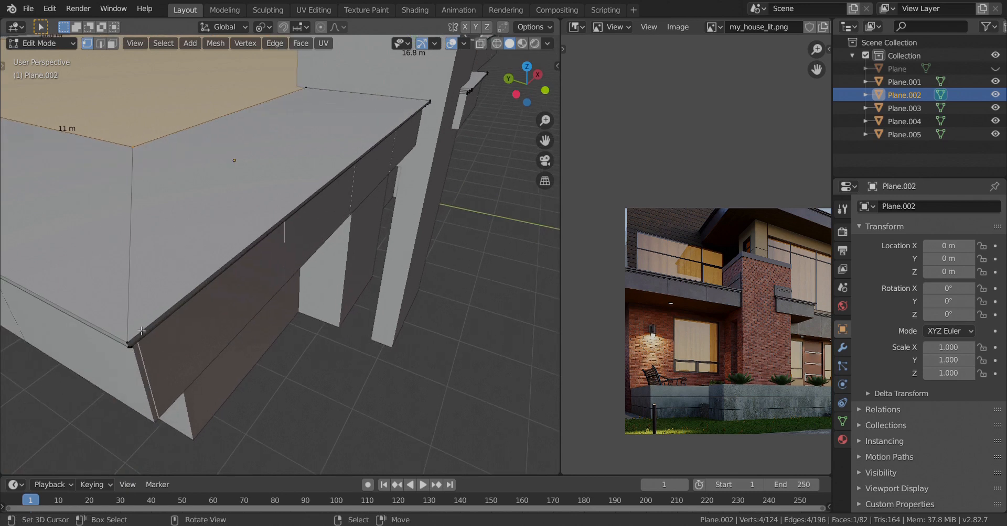
right_click(137, 340)
key("e")
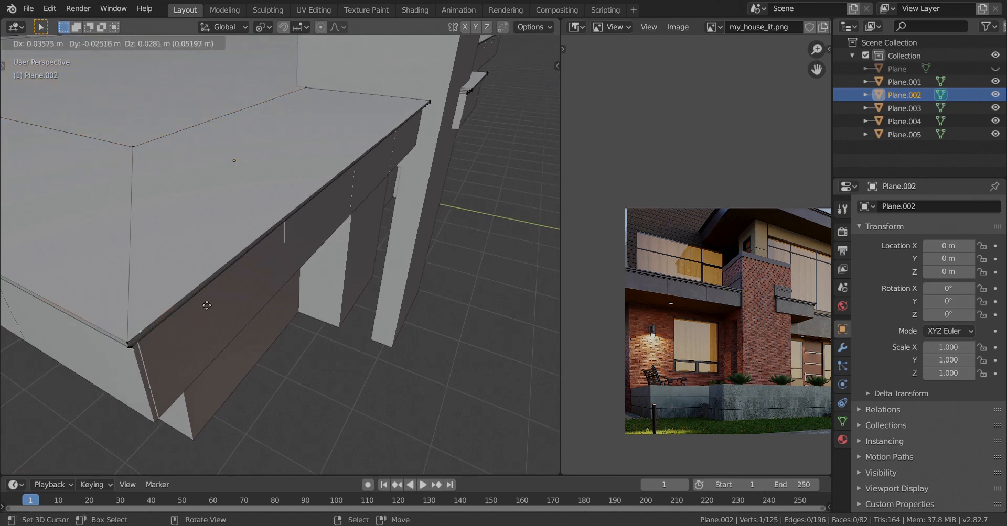
key("y")
key("x")
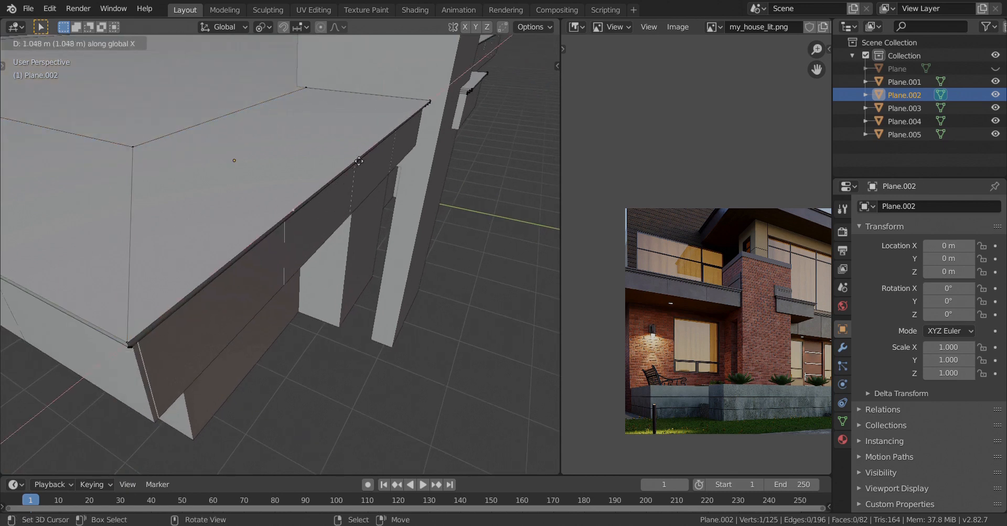
left_click(387, 141)
middle_click_drag(331, 177, 311, 322)
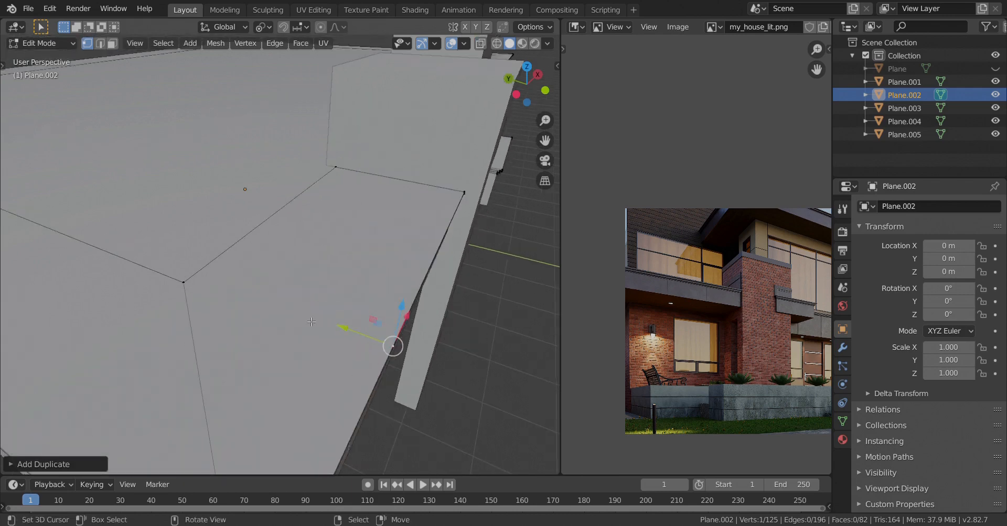
Extrude the duplicated vertex about 4.8 m along Y across the roof slab
right_click(324, 350)
left_click(293, 290)
key("y")
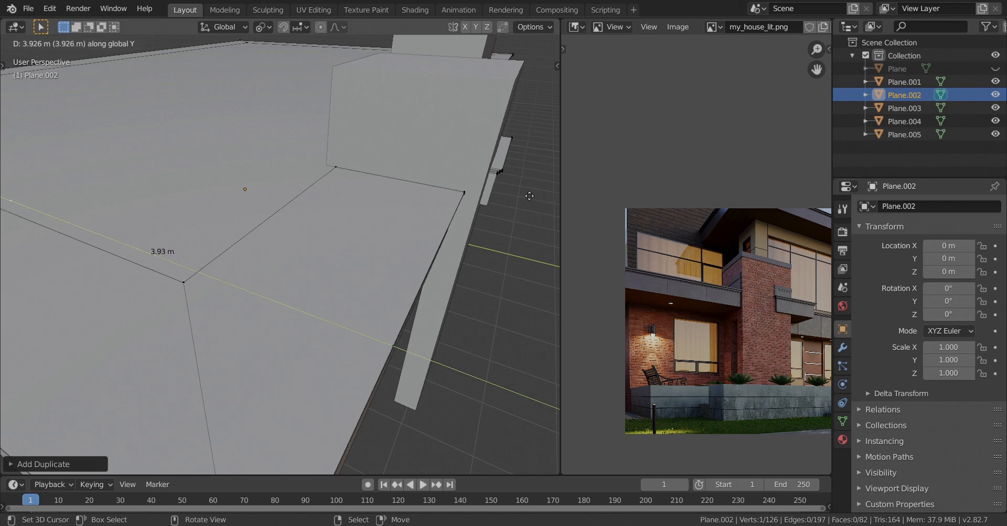
key("shift")
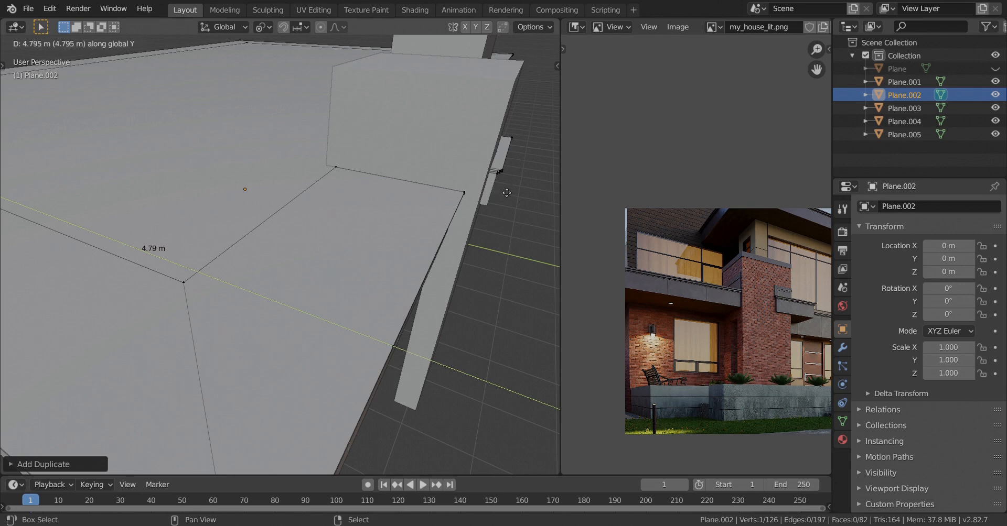
left_click(507, 193, "shift")
scroll(446, 226, "down", 4)
middle_click_drag(446, 226, 342, 276)
scroll(343, 276, "up", 4)
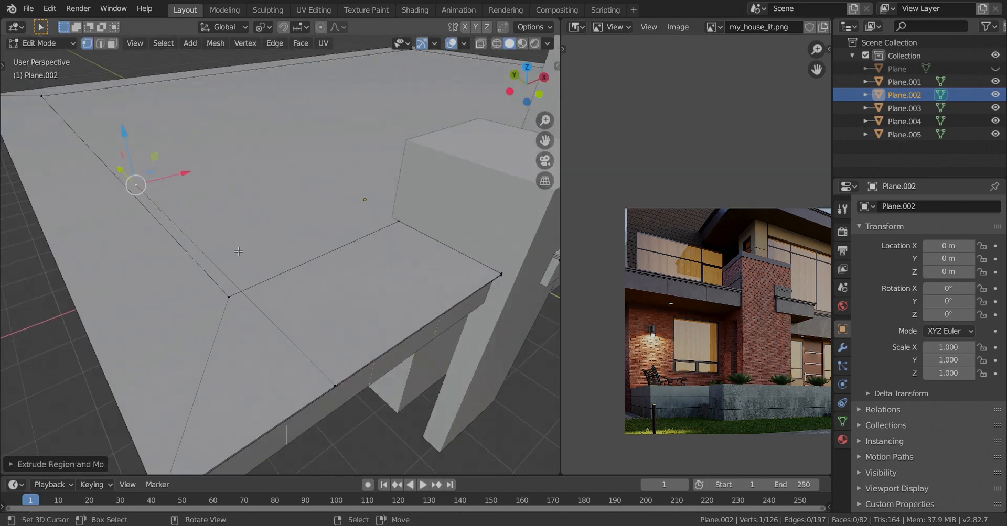
Delete the starting vertex on the roof edge, leaving the extruded vertex on the slab
middle_click_drag(239, 252, 243, 257)
left_click(346, 404)
key("x")
left_click(409, 292)
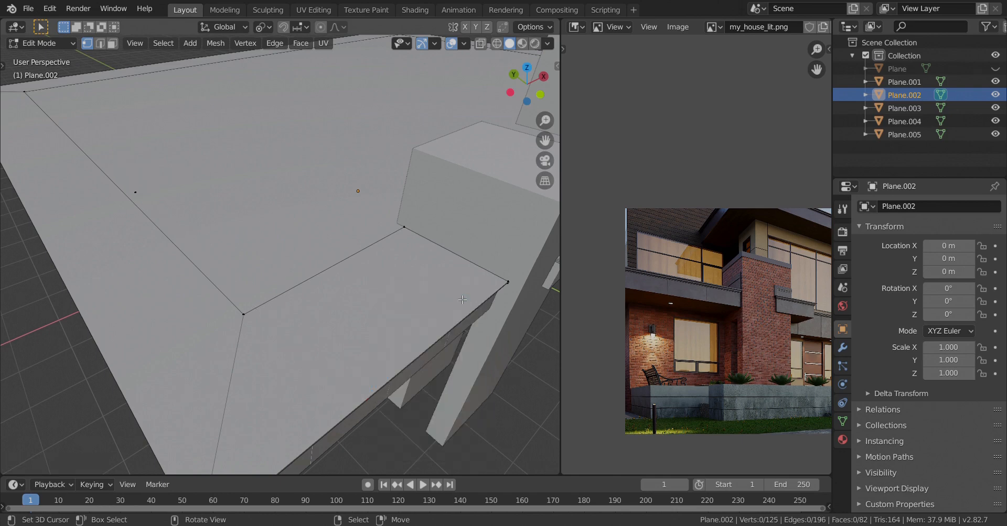
Extrude the remaining vertex 0.13 m along X and select both ends of the short edge
scroll(235, 221, "up", 5)
left_click(236, 220)
middle_click_drag(236, 220, 282, 303, "shift")
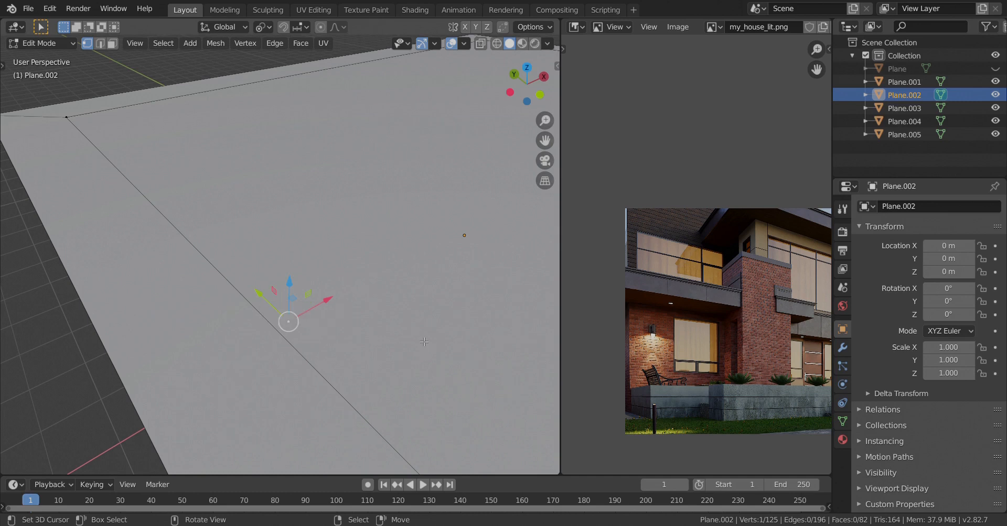
key("e")
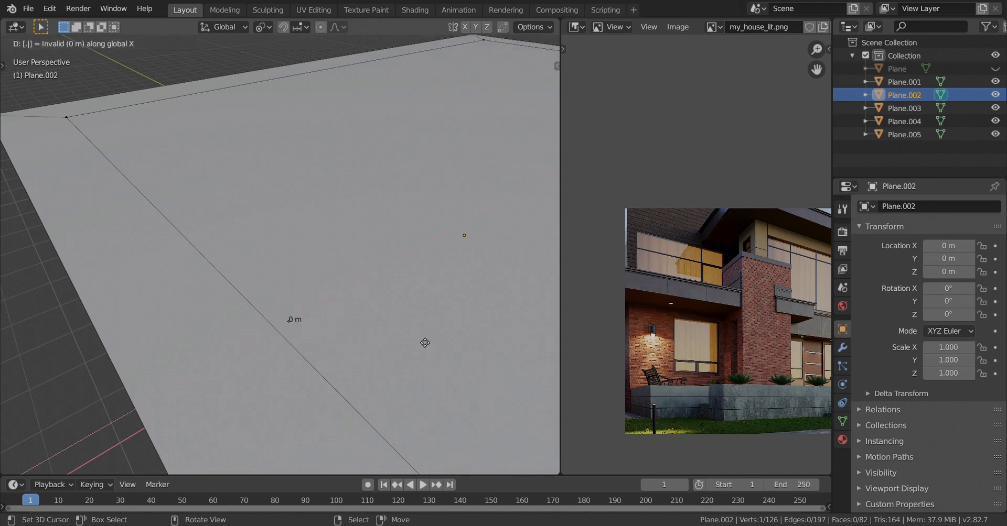
key("Return")
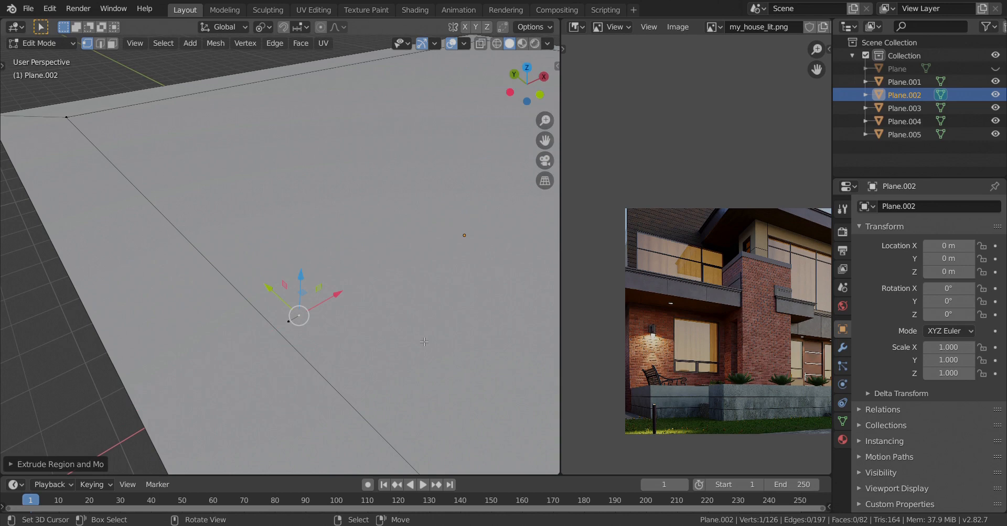
scroll(424, 342, "up", 2)
right_click(297, 380, "shift")
scroll(299, 378, "down", 2)
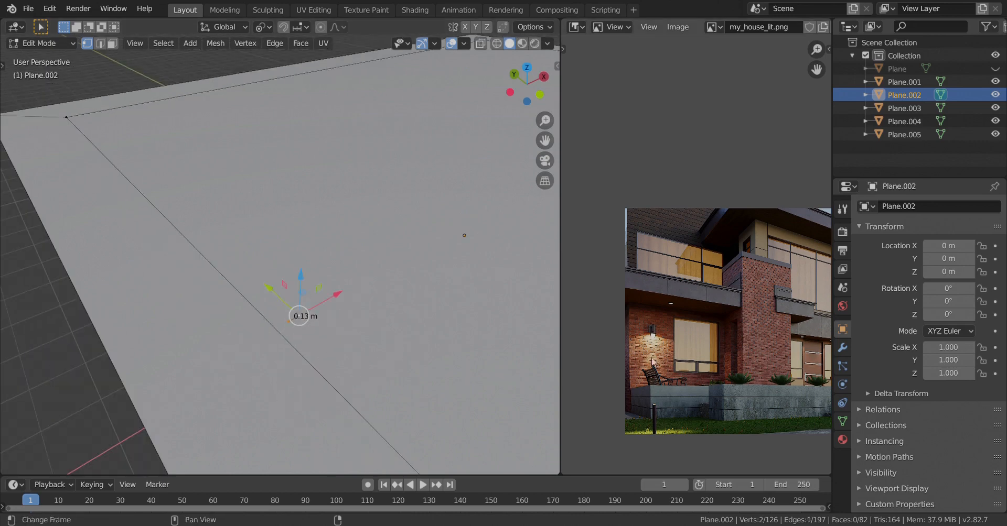
middle_click_drag(668, 347, 705, 379)
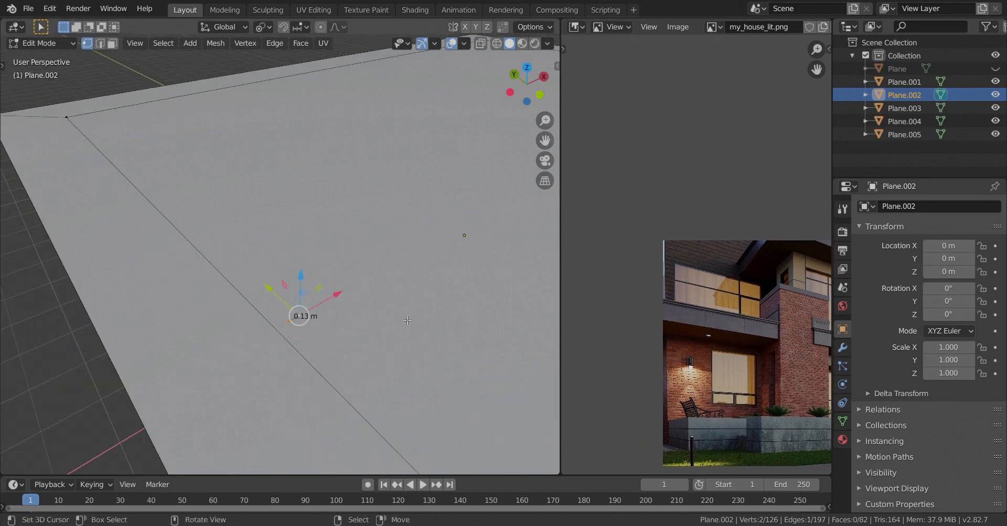
Extrude the selected short edge about 7.6 m along Y into a narrow strip on the roof slab
middle_click_drag(321, 307, 392, 389)
scroll(350, 336, "down", 2)
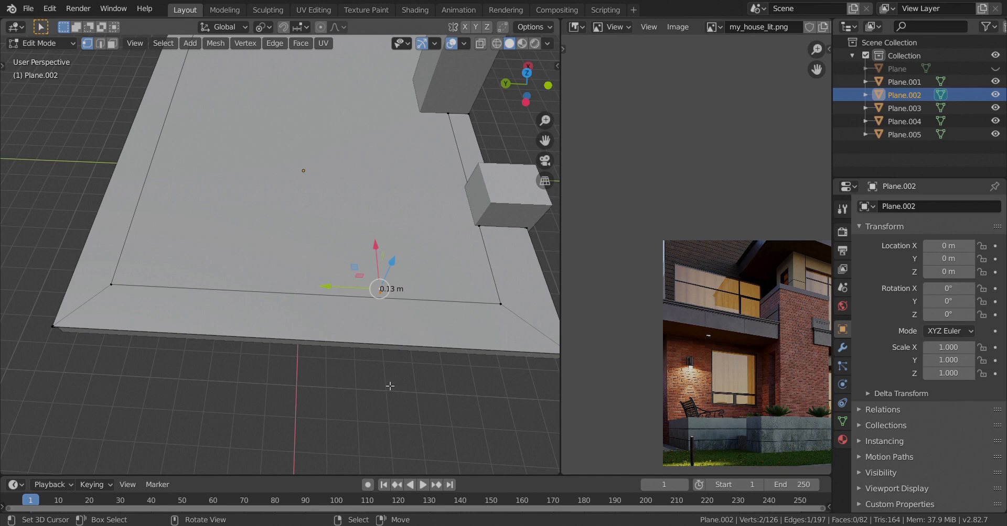
key("e")
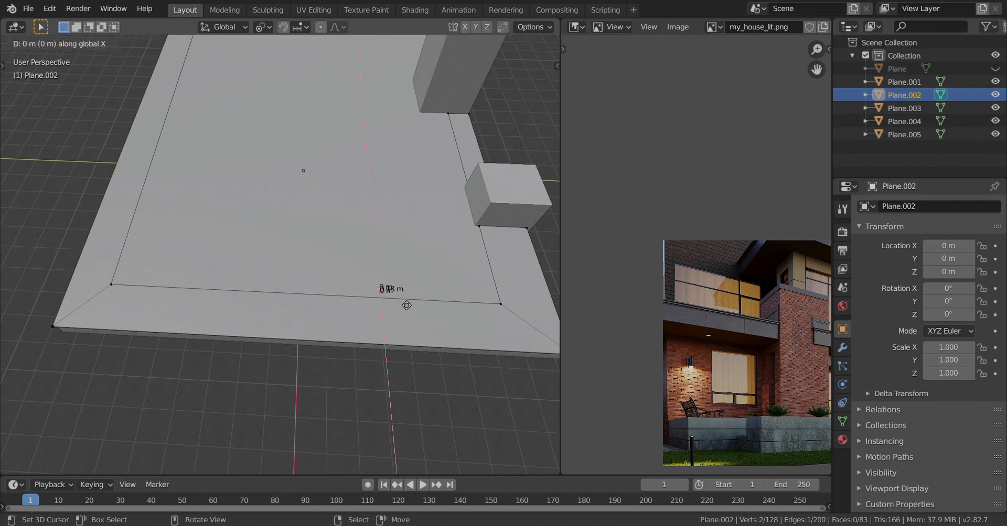
key("y")
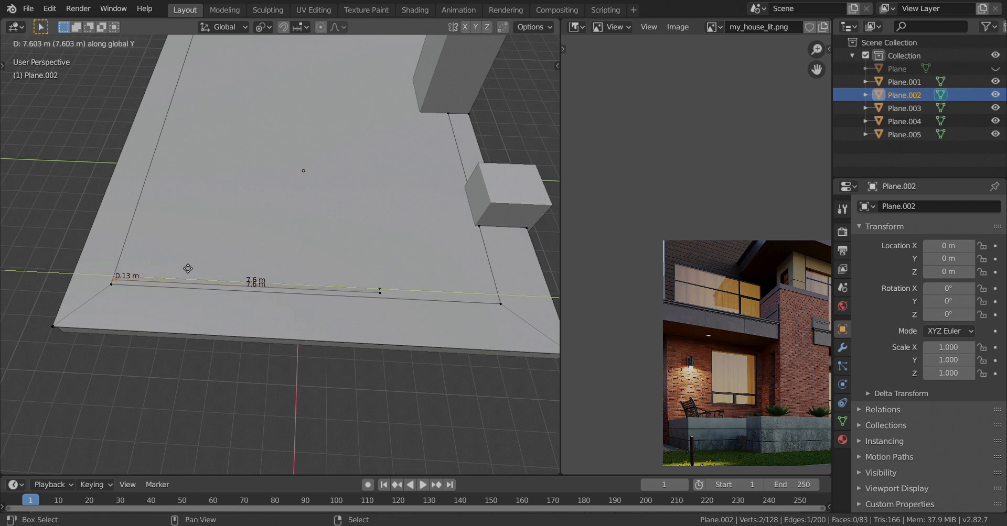
left_click(198, 268)
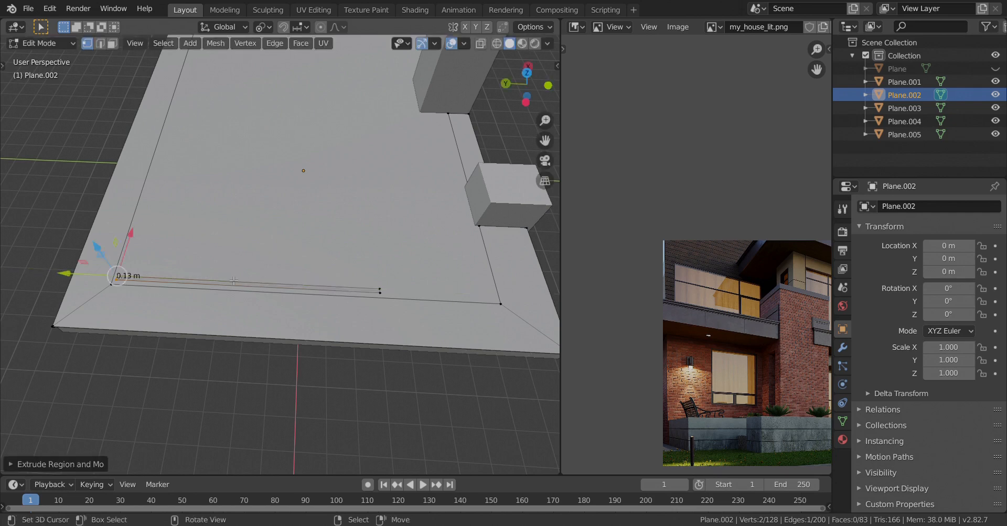
Add a crosswise loop cut to the narrow strip and slide it close to the strip's far end
middle_click_drag(277, 306, 289, 324)
scroll(291, 325, "up", 2)
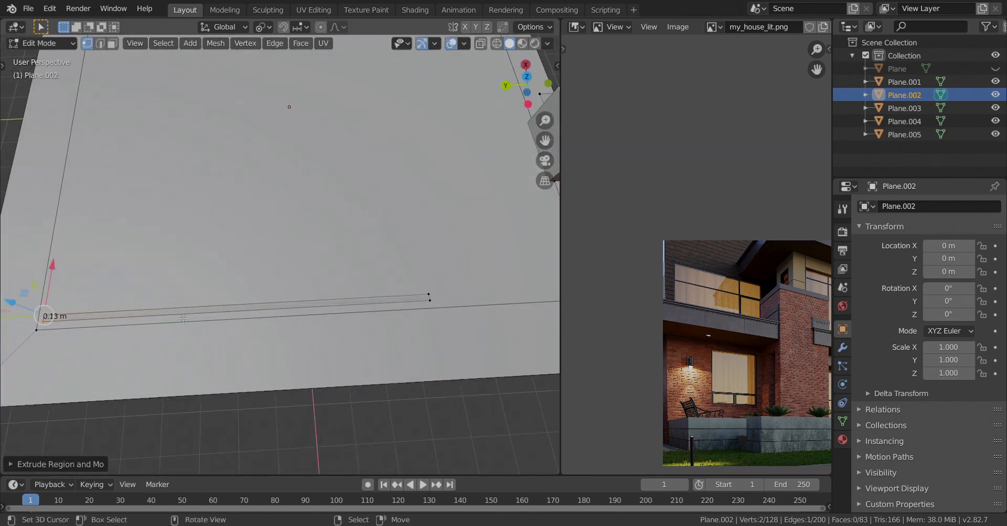
scroll(181, 333, "up", 1)
middle_click_drag(181, 333, 331, 311)
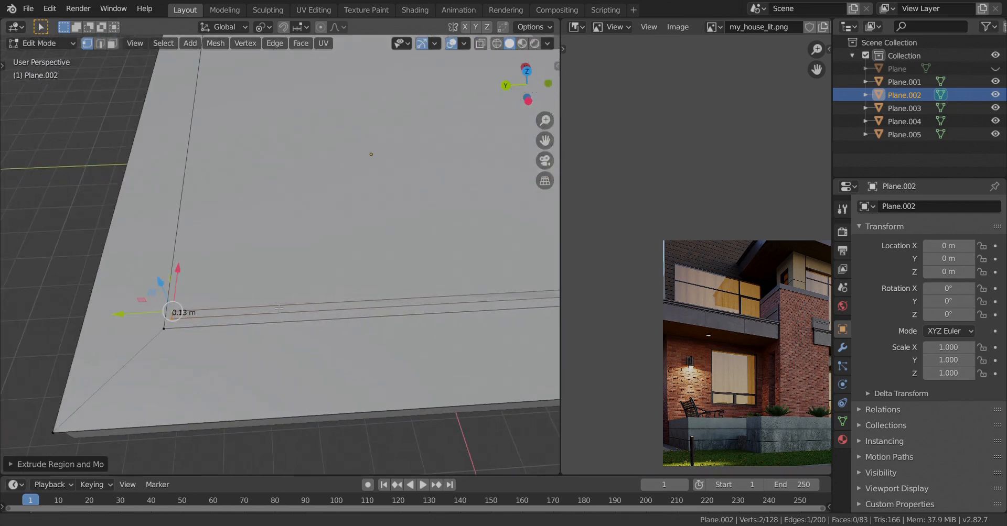
key("ctrl+r")
left_click(362, 305)
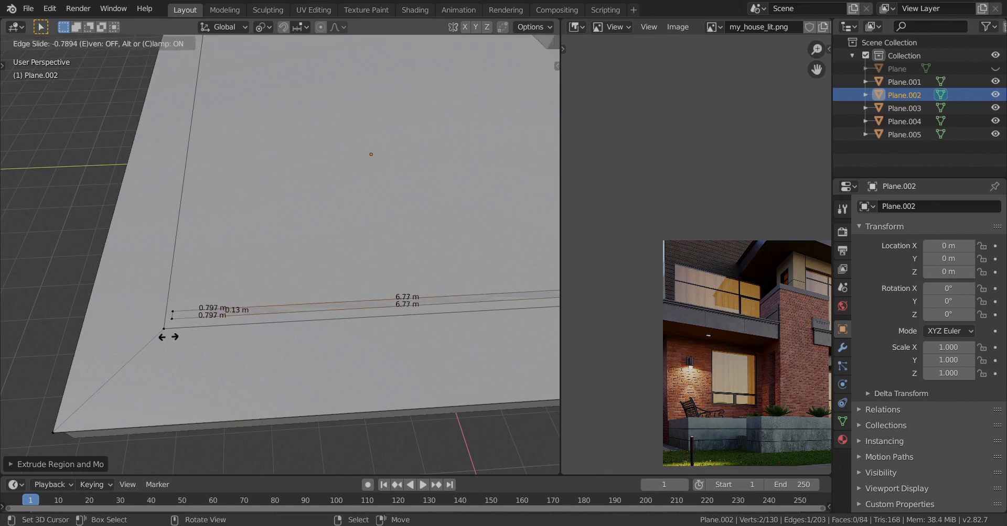
left_click(14, 310)
Slide the new loop along the strip until it sits about 0.13 m from the far end
scroll(79, 351, "up", 4)
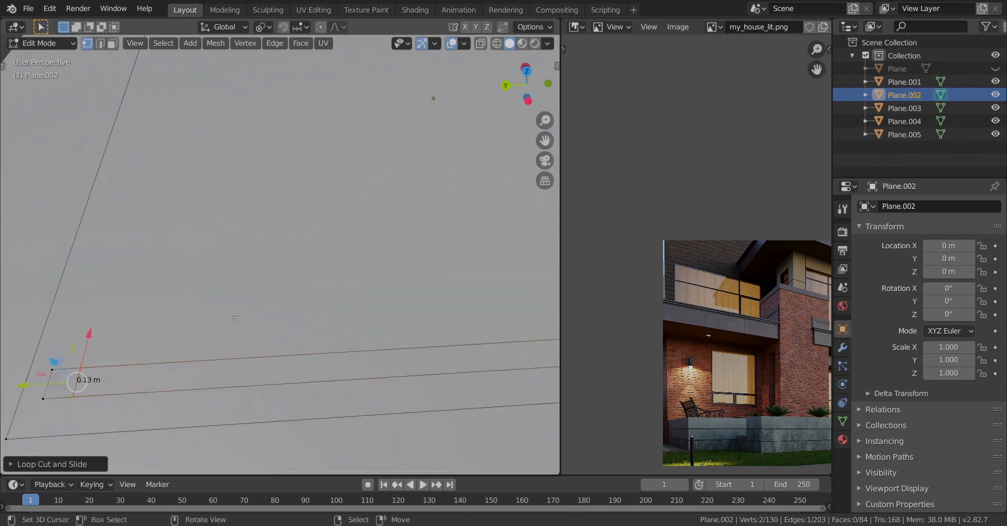
middle_click_drag(100, 394, 295, 297, "shift")
scroll(311, 333, "up", 3)
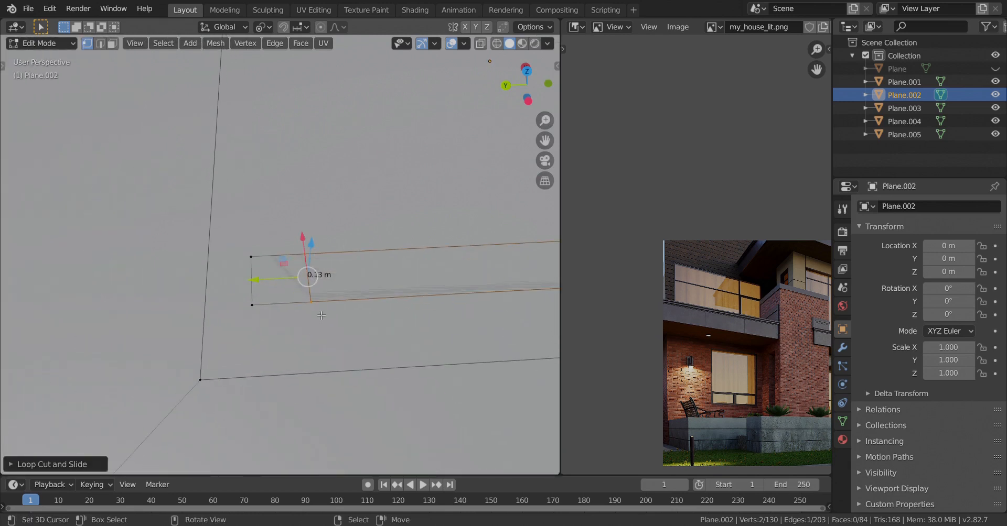
key("g")
key("Escape")
key("g")
key("g")
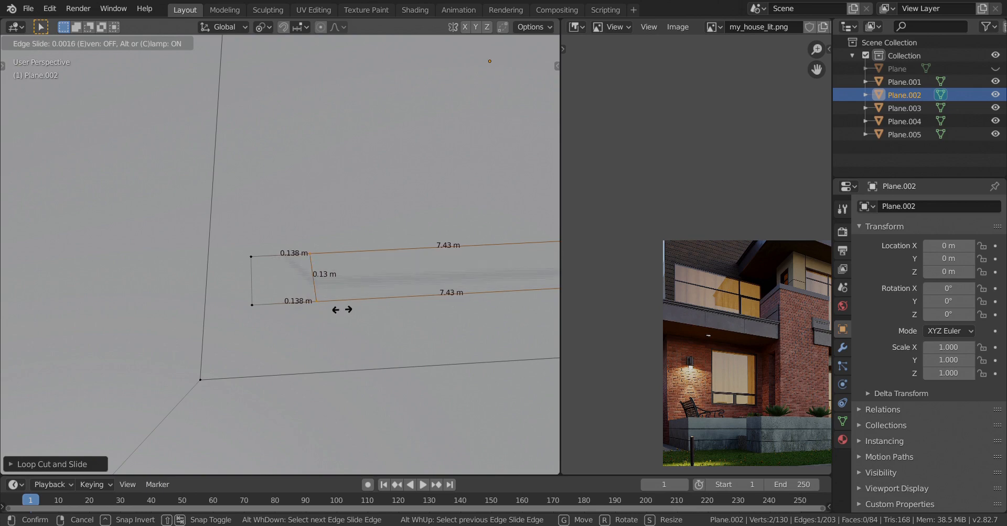
left_click(326, 272)
Select all geometry linked to the narrow strip on the roof slab
scroll(326, 272, "down", 10)
middle_click_drag(326, 272, 268, 281)
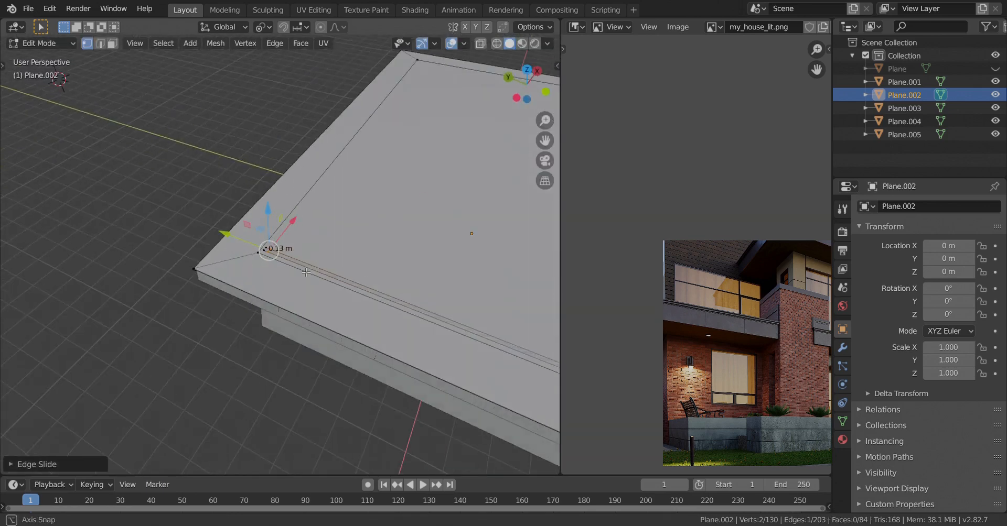
middle_click_drag(550, 362, 365, 329, "shift")
right_click(457, 336)
key("l")
scroll(365, 329, "down", 2)
key("e")
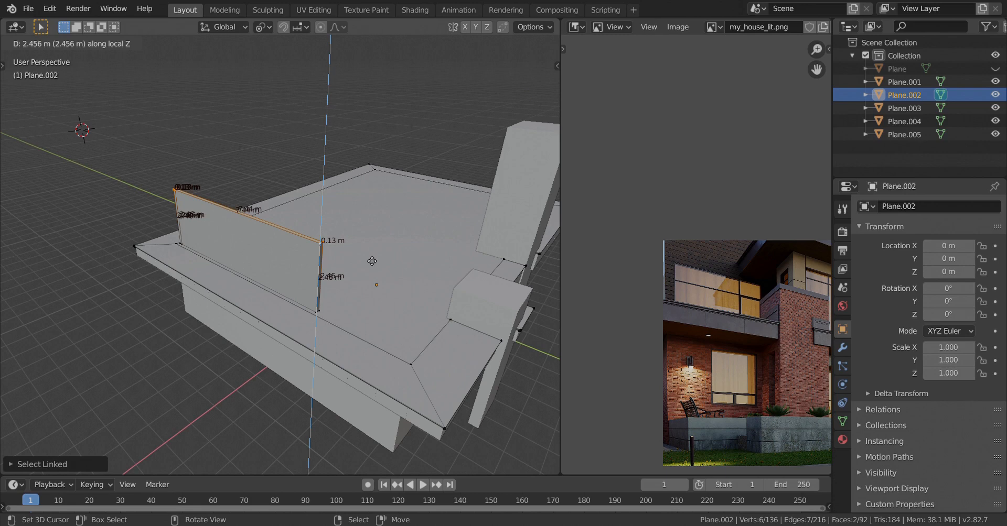
right_click(371, 261)
key("ctrl+z")
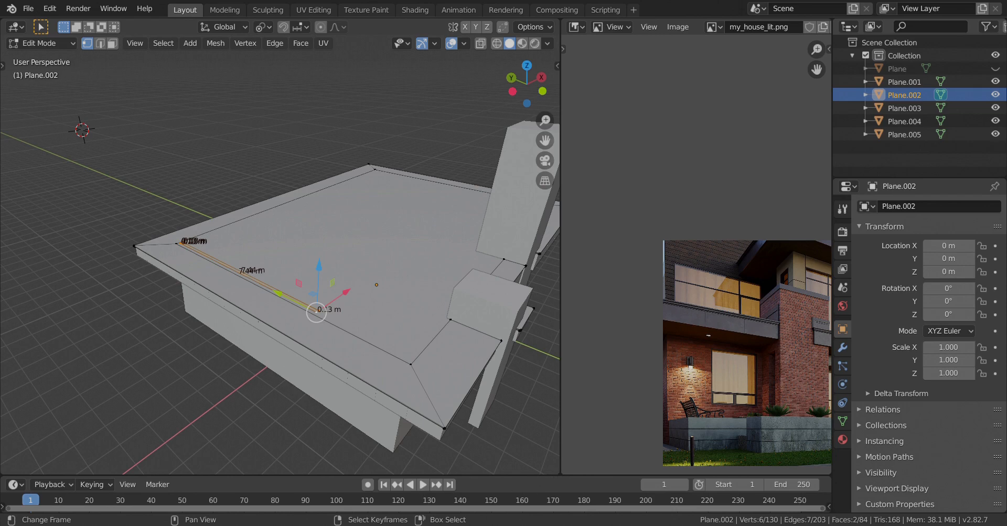
Extrude the strip upward along Z and raise its top slightly, making an upper-storey wall about 3.1 m high
scroll(361, 336, "up", 2)
mouse_move(362, 336)
middle_mouse_down()
mouse_move(341, 336)
mouse_move(371, 318)
mouse_move(359, 324)
middle_mouse_up()
key("e")
key("z")
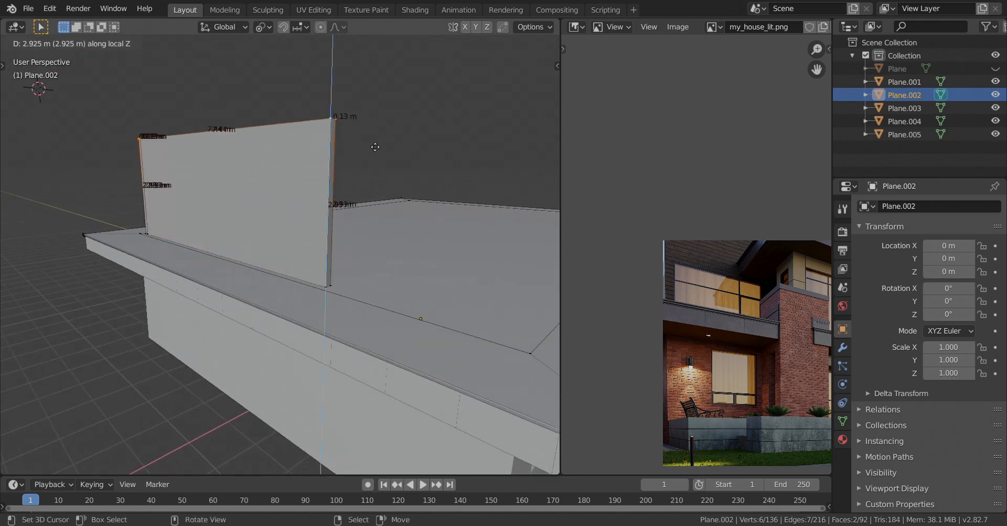
left_click(380, 265)
scroll(379, 265, "up", 1)
middle_click_drag(380, 265, 348, 284, "shift")
key("g")
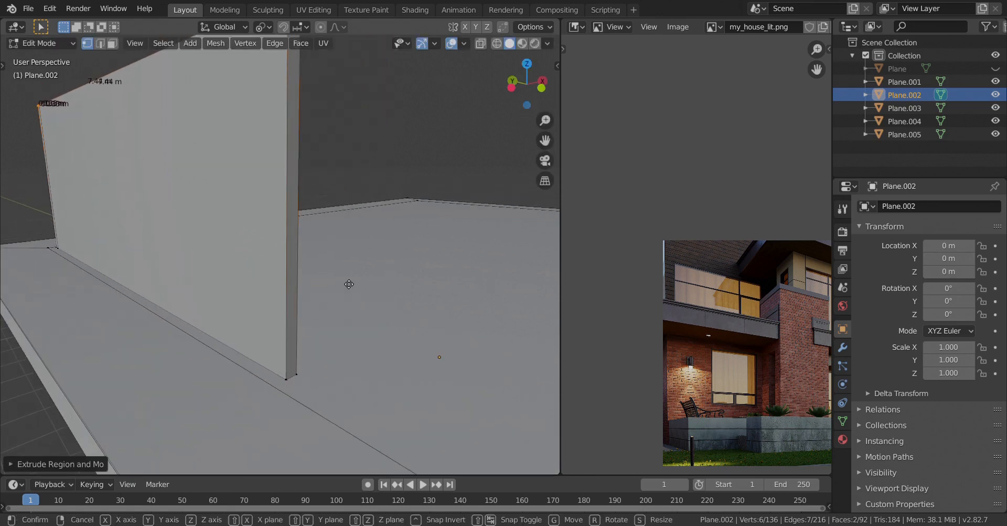
key("z")
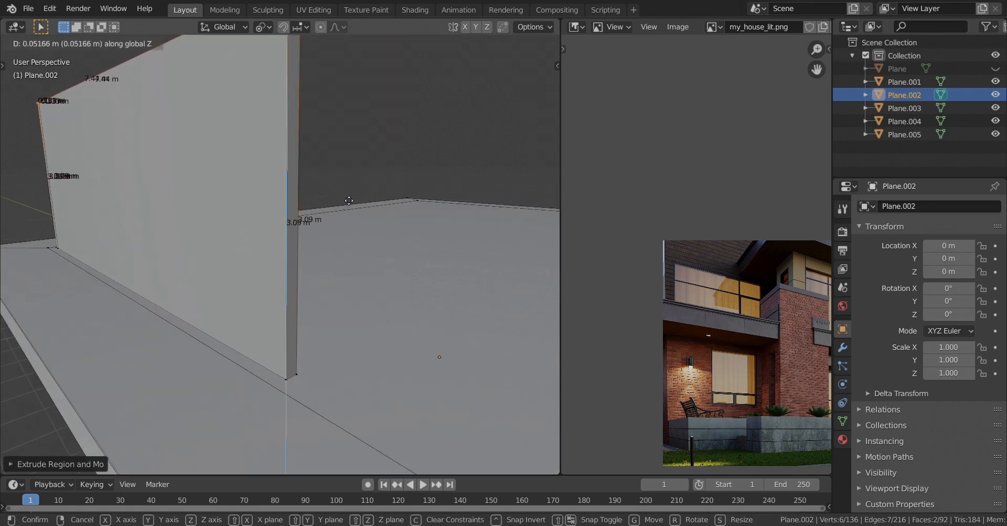
left_click(348, 201)
Extrude the narrow side face at the wall's corner end 16.2 m along X to form the long wall
scroll(349, 201, "down", 5)
middle_click_drag(349, 201, 211, 94)
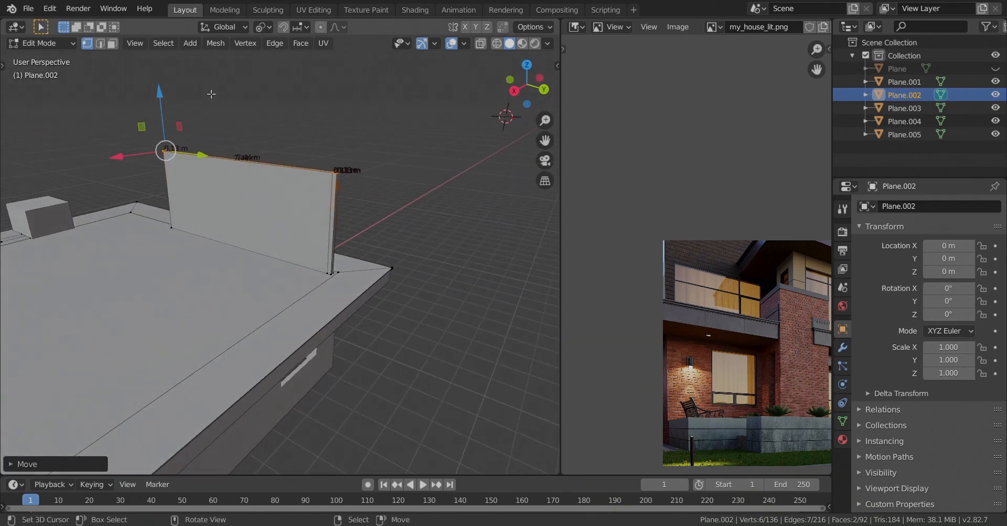
left_click(112, 43)
left_click(336, 220)
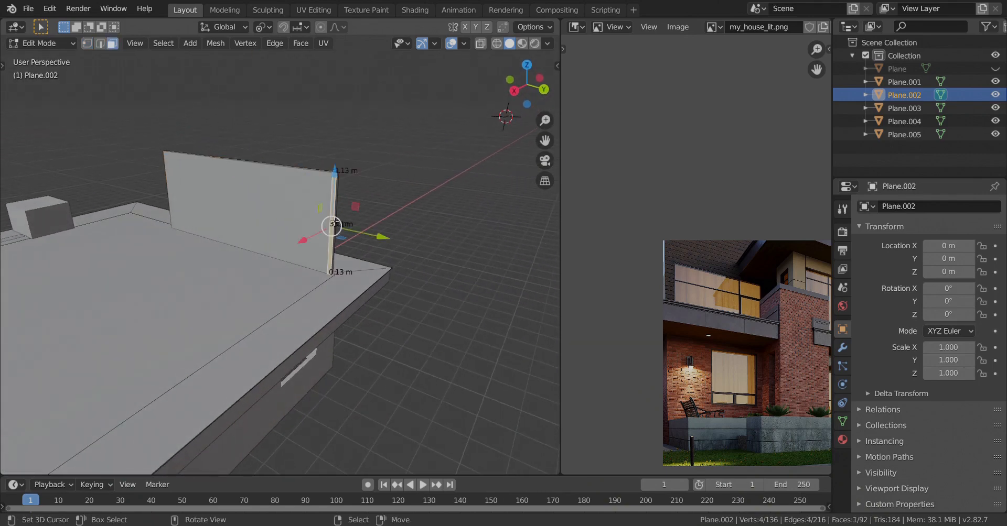
middle_click_drag(336, 220, 224, 318)
type("e")
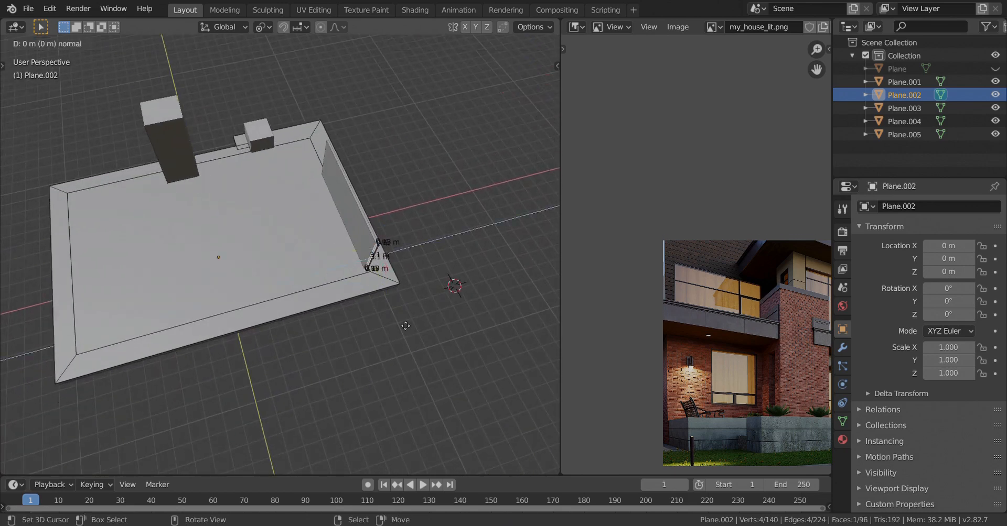
type("x16.2")
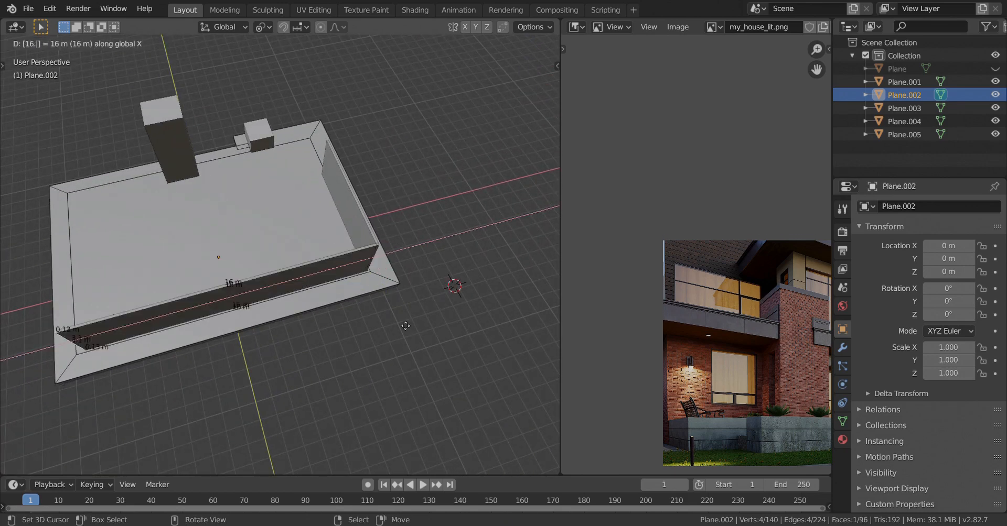
key("Return")
Add a vertical loop cut to the long wall and slide it close to the wall's far end
middle_click_drag(391, 317, 534, 283, "shift")
middle_click_drag(336, 336, 294, 381)
scroll(388, 299, "up", 4)
middle_click_drag(272, 326, 250, 340)
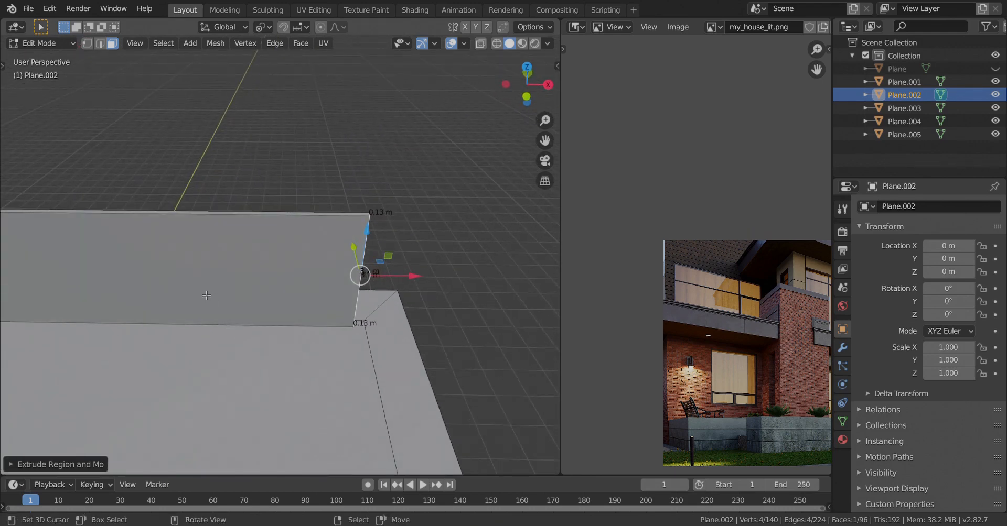
scroll(206, 295, "down", 3)
key("ctrl+r")
left_click(116, 264)
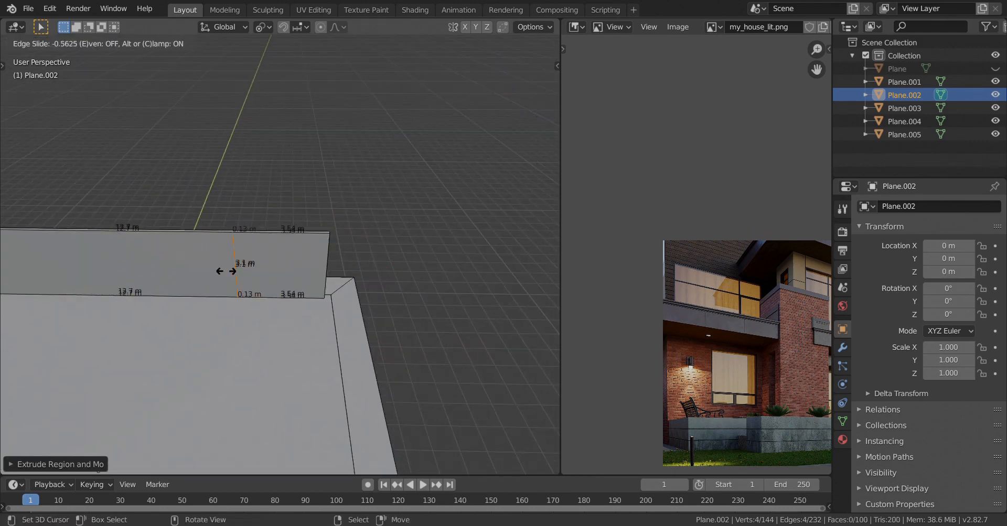
left_click(334, 290)
Move the new vertical loop along X, closer to the long wall's end
scroll(339, 288, "up", 6)
middle_click_drag(439, 296, 330, 309, "shift")
left_click_drag(367, 311, 396, 297)
Extrude the narrow inner face at the long wall's end by -7.57 m along Y to form the third wall
middle_click_drag(395, 297, 212, 142)
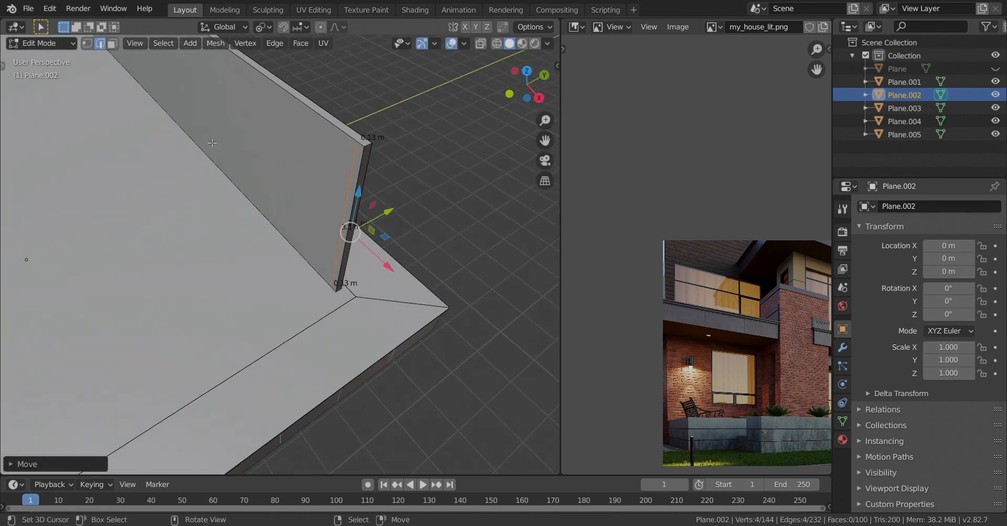
left_click(112, 43)
left_click(355, 224)
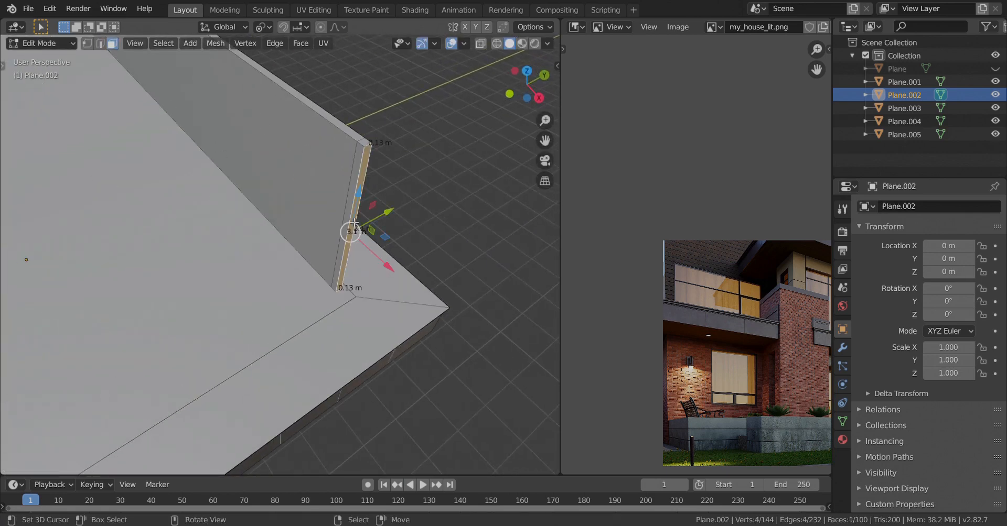
scroll(351, 215, "down", 3)
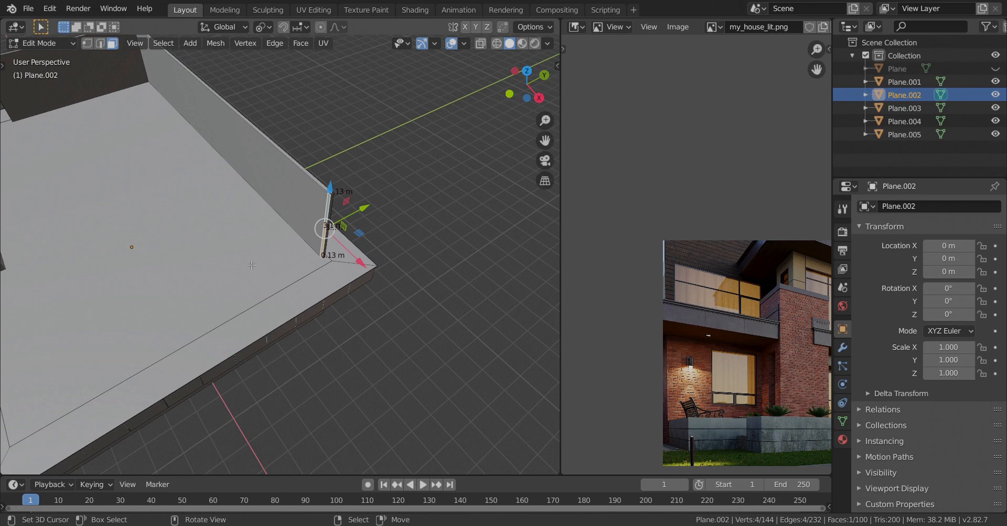
scroll(252, 266, "down", 3)
middle_click_drag(252, 265, 280, 282)
type("e")
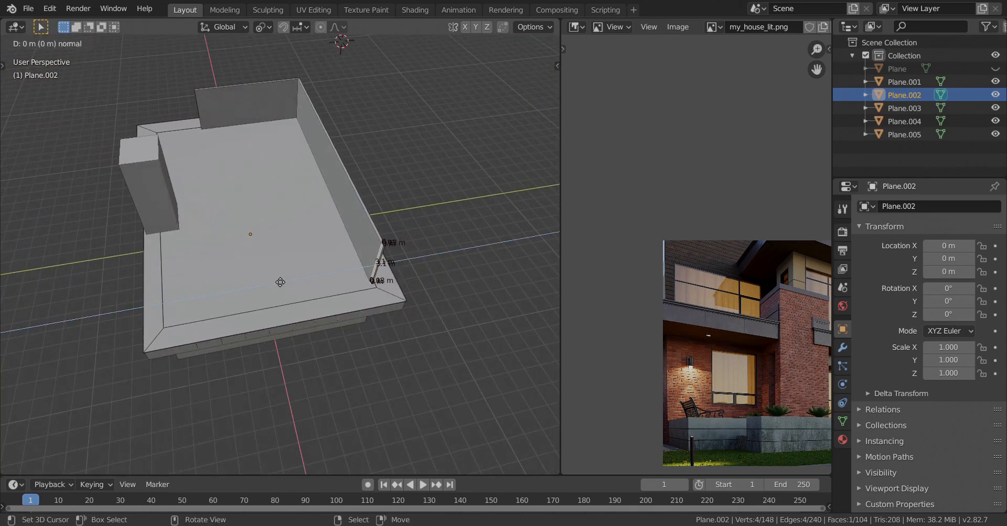
type("y7.57")
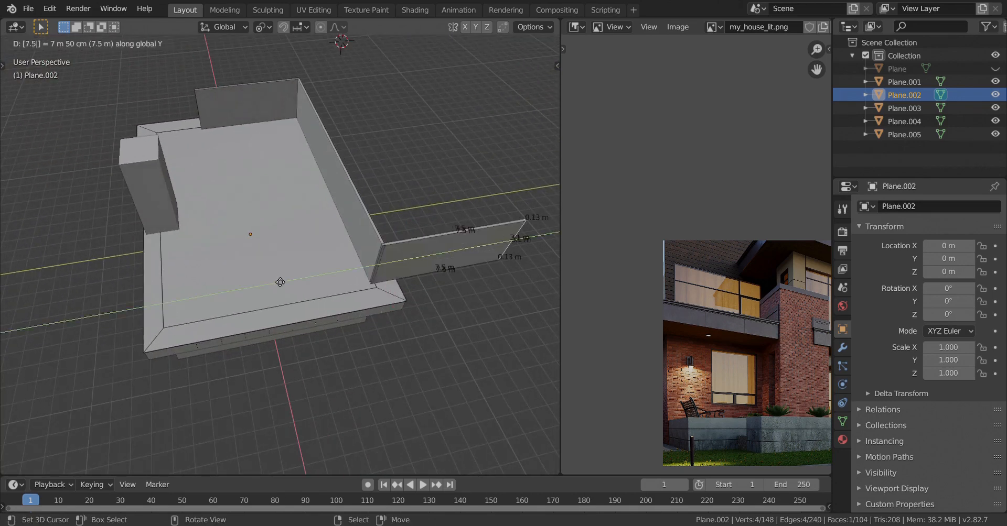
key("minus")
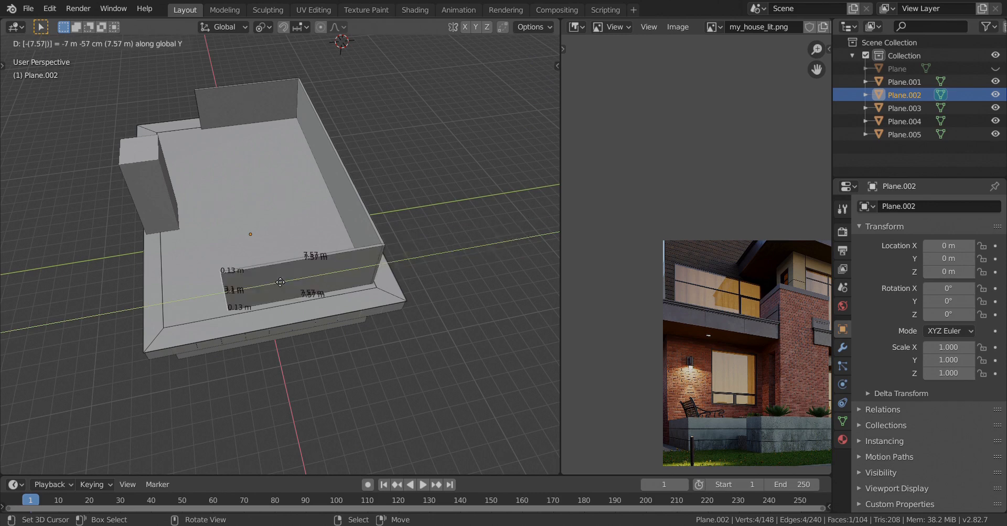
key("Return")
Examine the third upper-storey wall, its free end and the adjoining roof slab from several angles
middle_click_drag(281, 282, 386, 305)
scroll(290, 272, "up", 4)
middle_click_drag(314, 302, 378, 293, "shift")
middle_click_drag(377, 294, 179, 262)
scroll(335, 294, "down", 2)
middle_click_drag(309, 286, 249, 275)
scroll(249, 294, "up", 5)
middle_click_drag(249, 325, 284, 258, "shift")
scroll(223, 280, "down", 5)
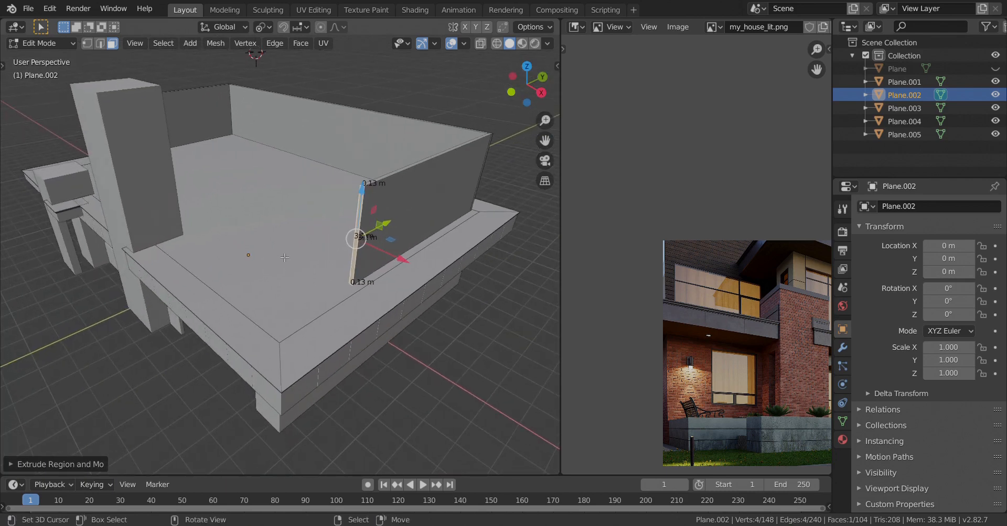
middle_click_drag(284, 258, 320, 283)
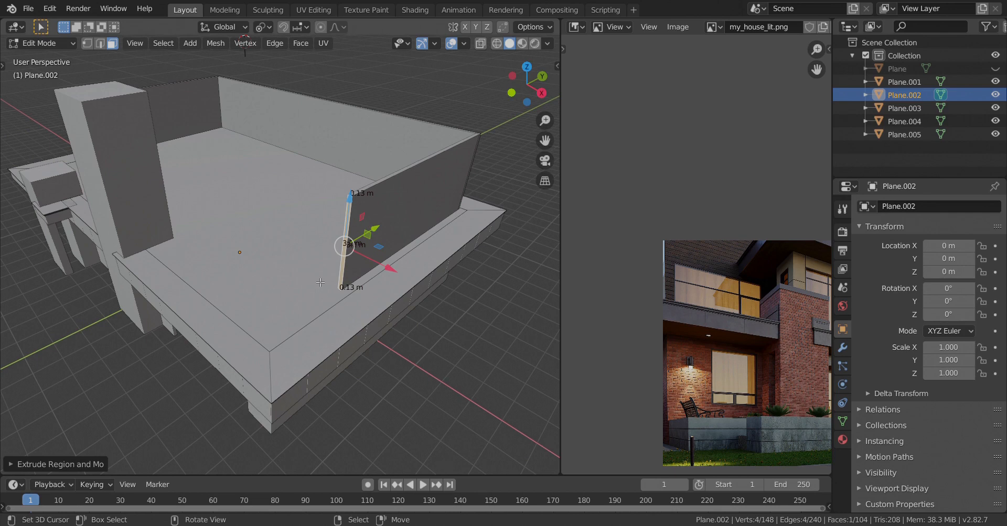
middle_click_drag(326, 294, 351, 309)
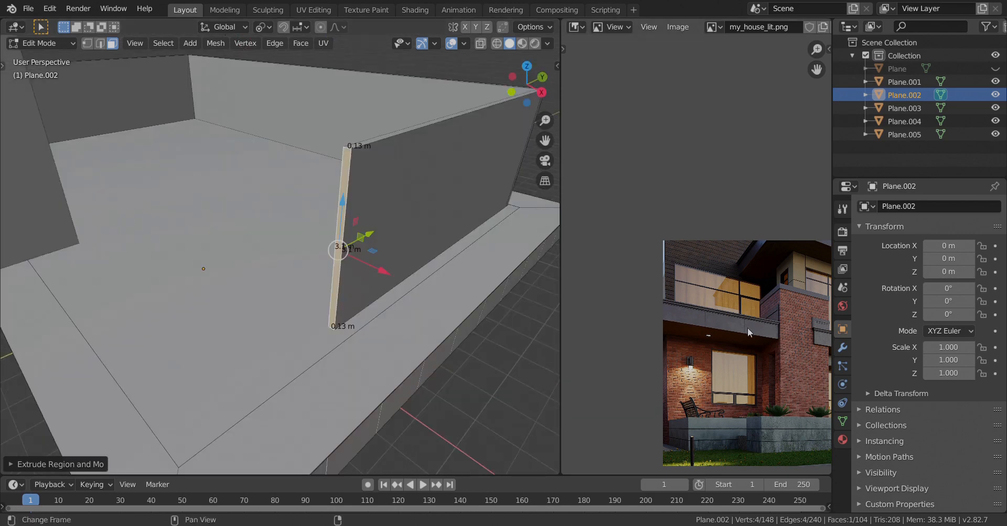
Examine the reference image's upper-storey facade and compare it with the open front of the modelled walls
scroll(747, 328, "up", 4)
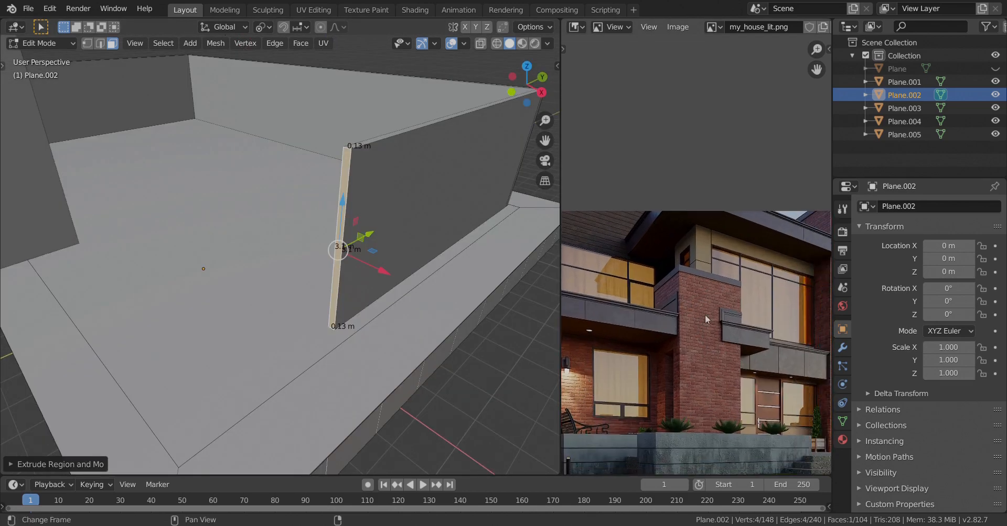
middle_click_drag(705, 320, 691, 315)
middle_click_drag(420, 316, 415, 313)
middle_click_drag(674, 328, 579, 302)
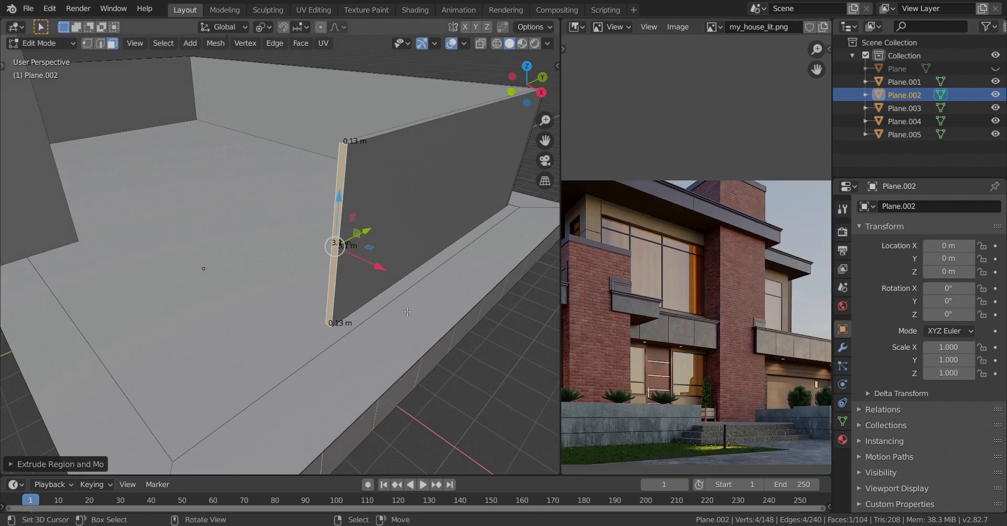
middle_click_drag(407, 312, 421, 318)
middle_click_drag(316, 330, 370, 314, "shift")
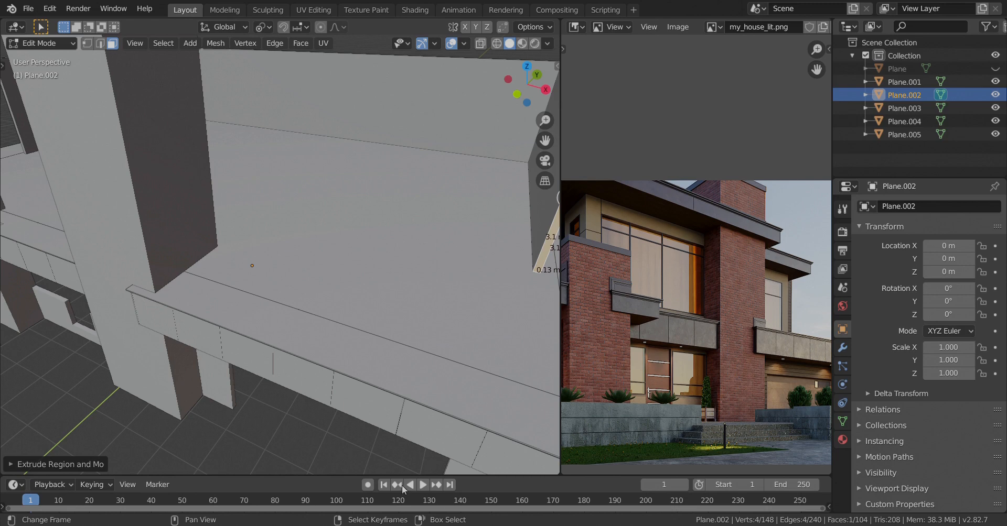
scroll(409, 315, "down", 5)
middle_click_drag(409, 315, 367, 341)
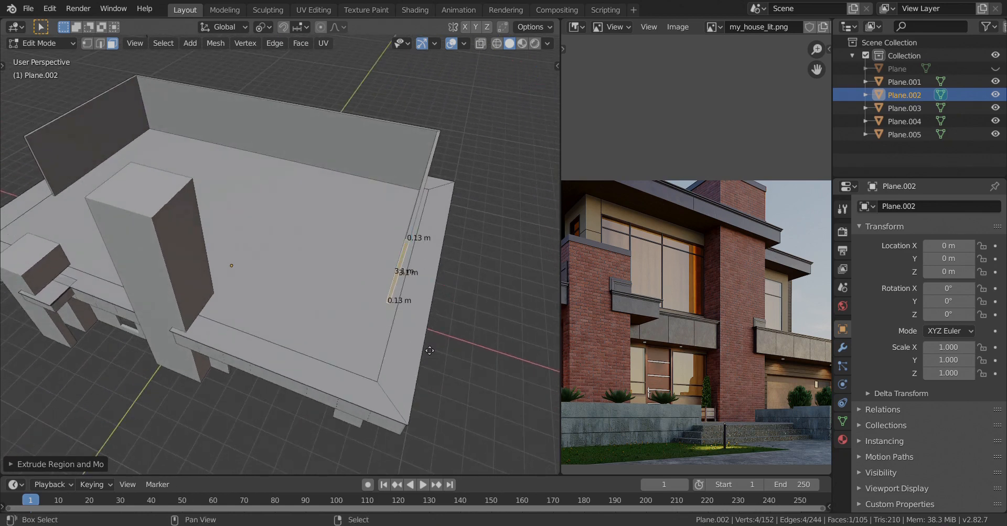
Duplicate the narrow face at the third wall's free end and move the copy about -2.32 m along X onto the slab
key("shift+d")
key("x")
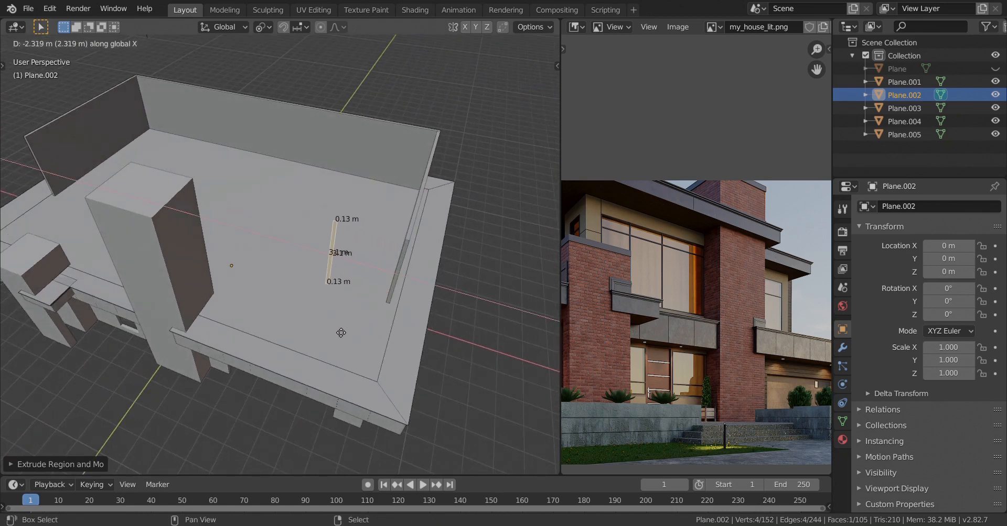
left_click(340, 333)
middle_click_drag(341, 333, 329, 312)
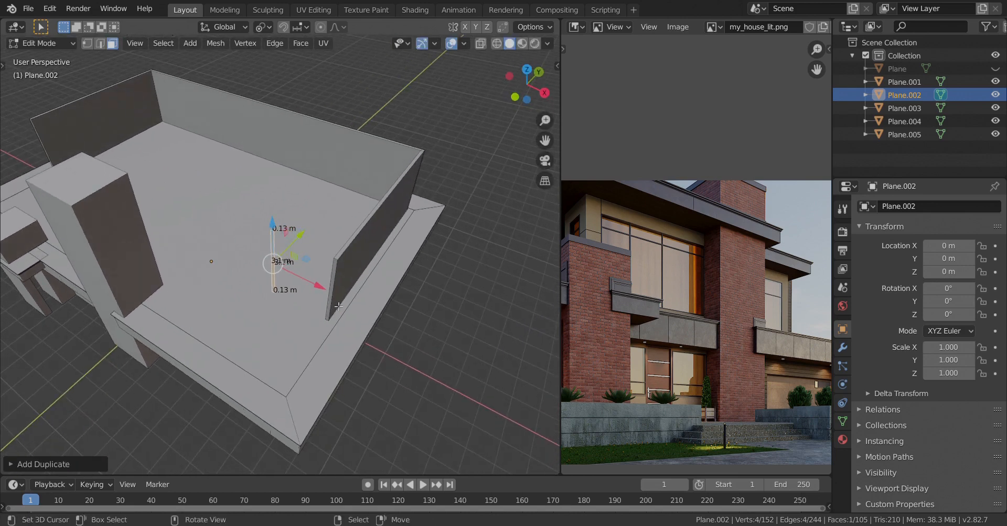
Extrude the copied narrow face by -2.17 m along Y to form a short inner wall
key("shift+d")
type("y")
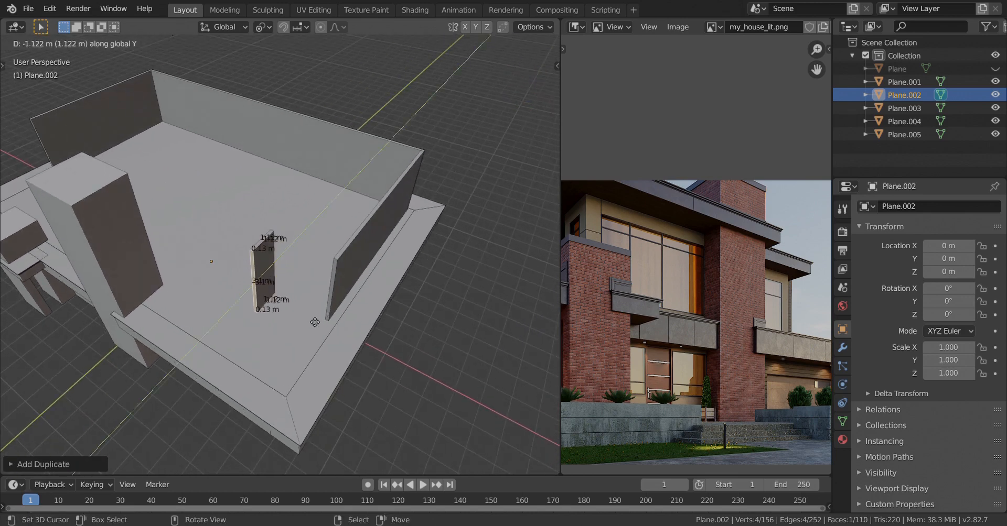
type("2.17")
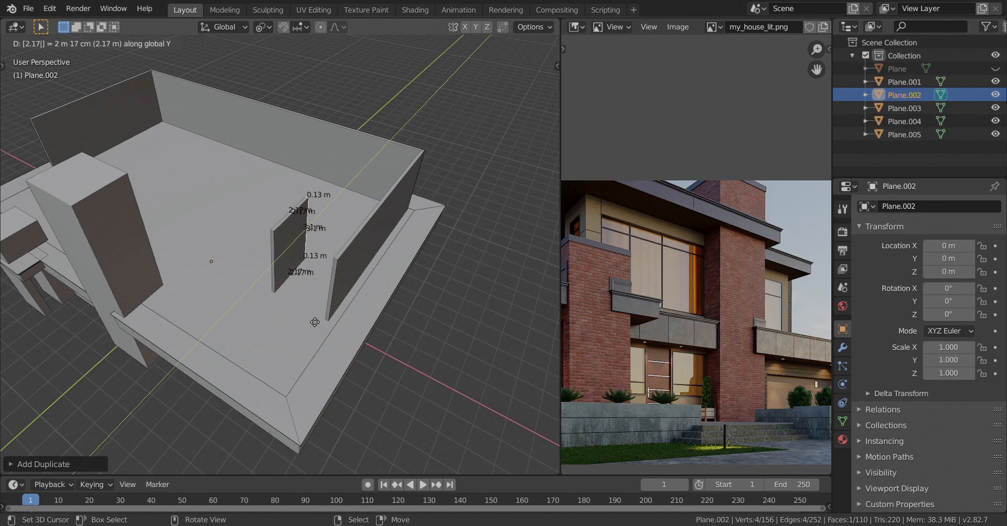
type("-")
key("Return")
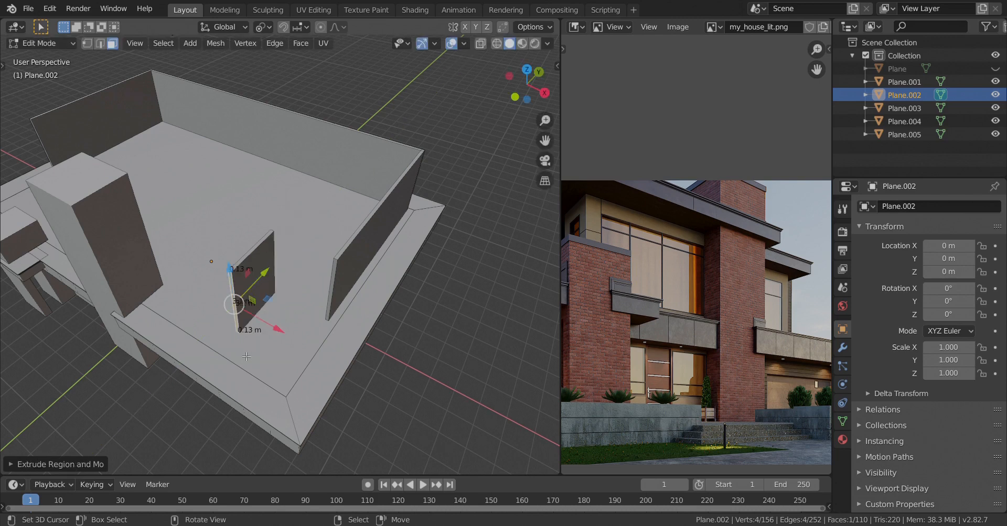
Extrude the inner top vertex at the third wall's free end by -2.64 m along X as a guide edge
middle_click_drag(246, 357, 168, 383)
scroll(289, 344, "up", 2)
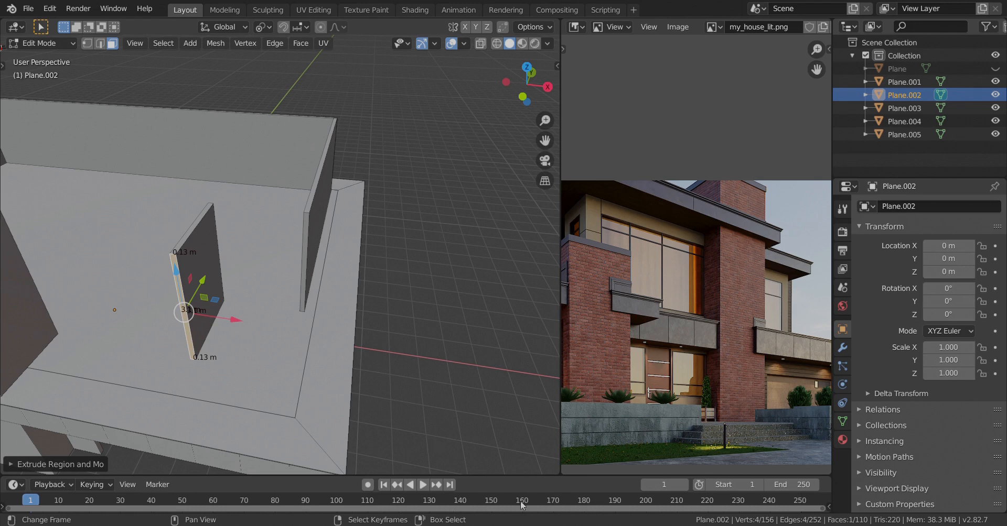
scroll(377, 257, "up", 6)
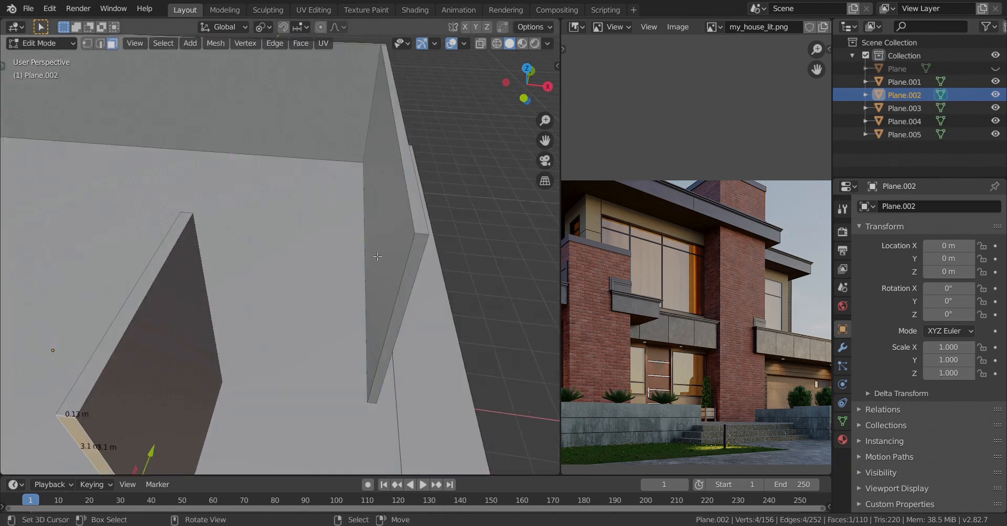
left_click(87, 43)
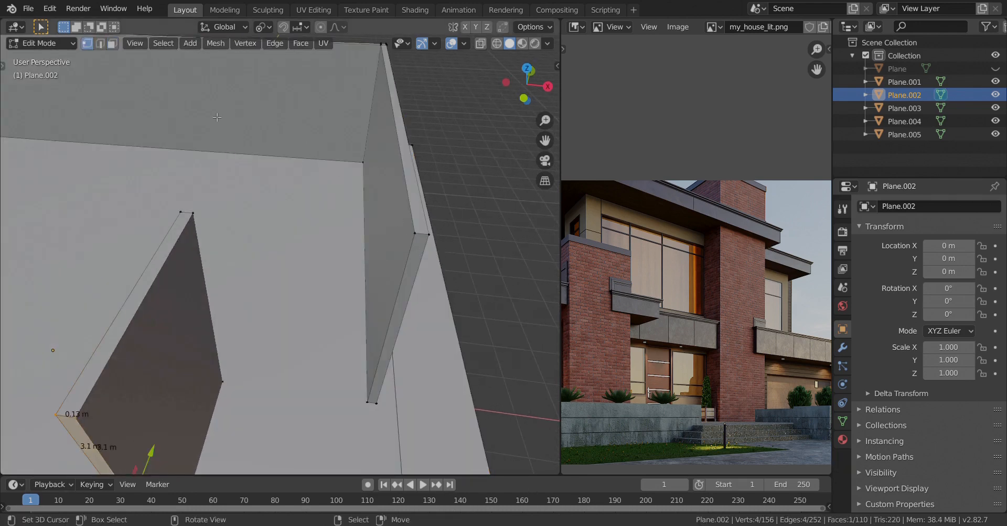
left_click(412, 235)
type("ex2.64")
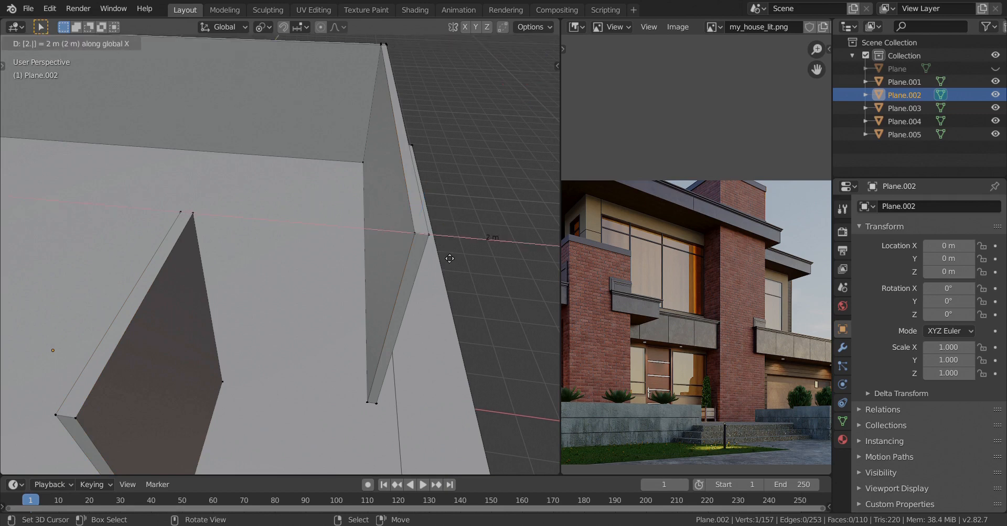
key("minus")
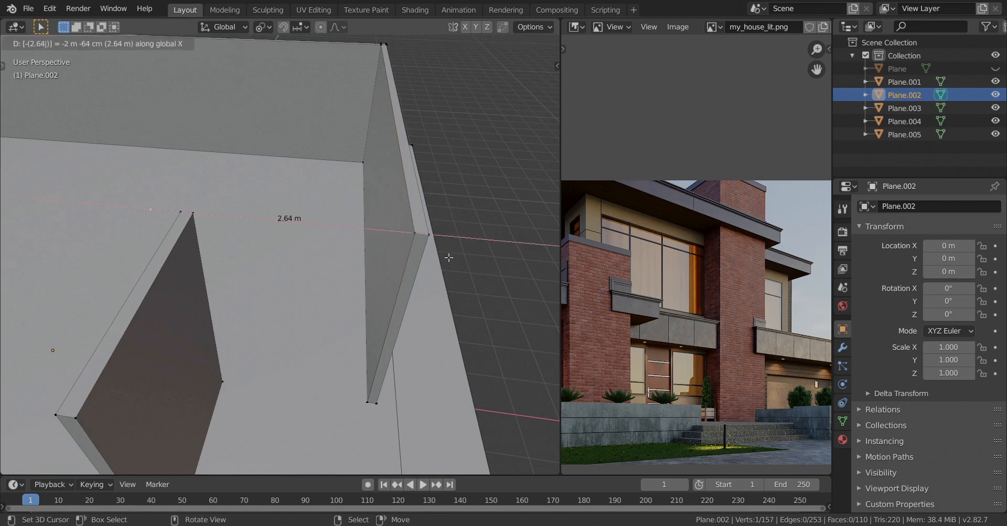
key("Return")
Select the whole short inner wall and move it along X to line it up with the guide edge
scroll(263, 268, "down", 3)
middle_click_drag(251, 269, 305, 256, "shift")
right_click(301, 285)
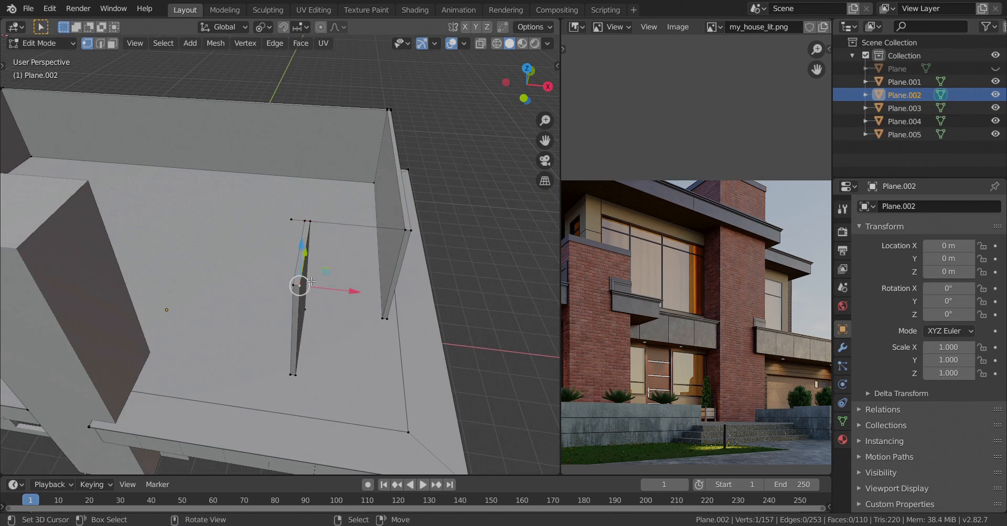
key("ctrl+l")
scroll(367, 341, "up", 4)
key("g")
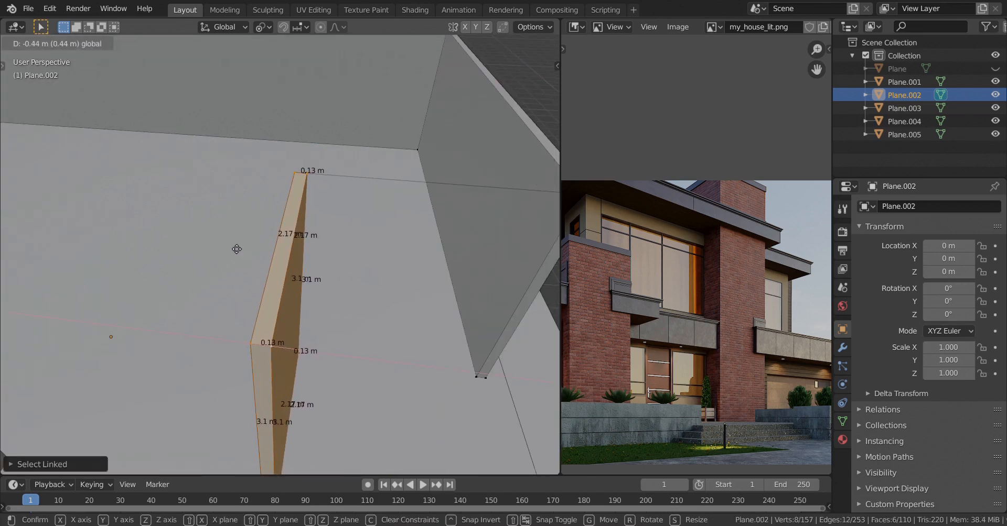
left_click(233, 244)
Delete the loose end vertex of the guide edge beside the short inner wall
right_click(307, 174)
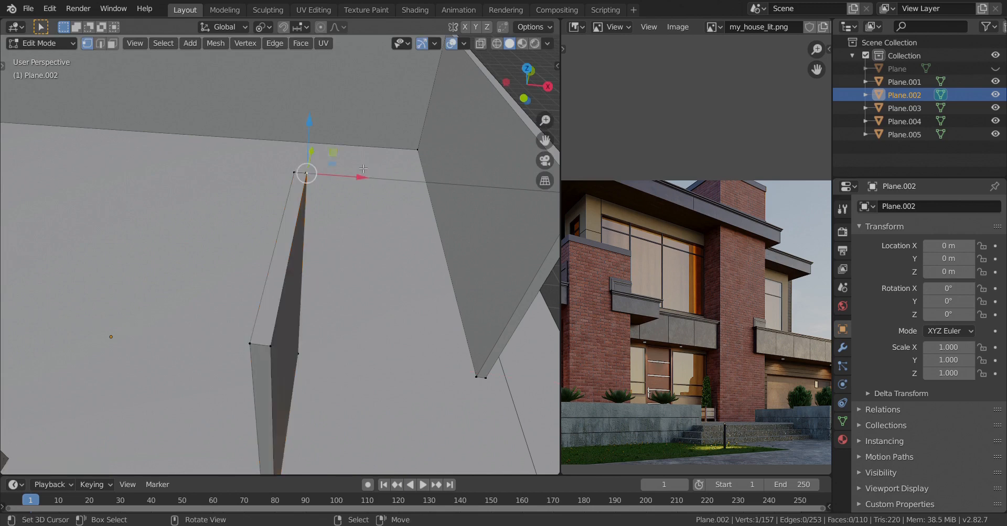
key("shift+z")
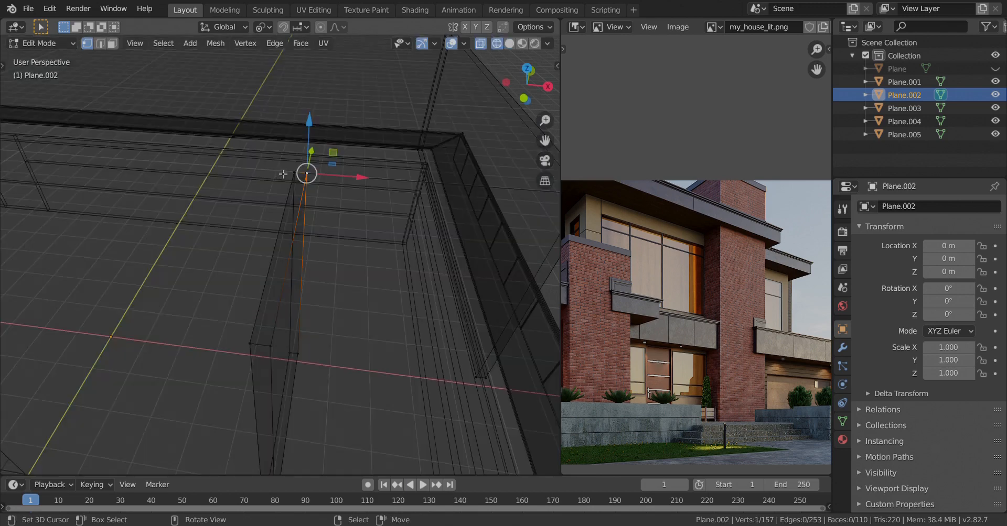
key("shift+z")
key("x")
left_click(411, 164)
Move the short inner wall's rear end along Y towards the long wall, making the inner wall about 5 m long
middle_click_drag(445, 187, 204, 214)
scroll(222, 215, "up", 2)
right_click(252, 226, "alt")
right_click(176, 253, "alt+shift")
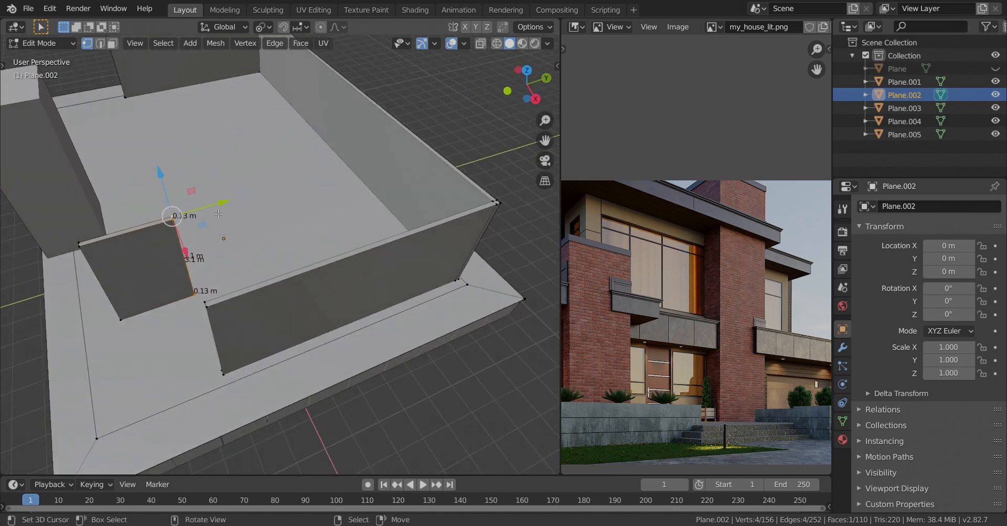
left_click_drag(204, 214, 512, 126)
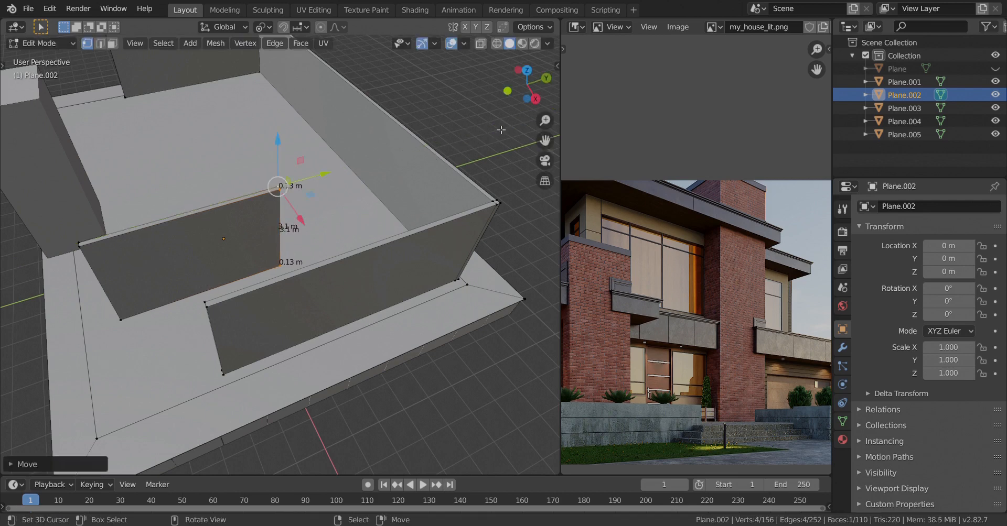
scroll(335, 156, "up", 2)
left_click_drag(333, 155, 323, 143)
scroll(199, 210, "down", 5)
middle_click_drag(81, 272, 194, 268)
scroll(194, 268, "up", 6)
middle_click_drag(310, 245, 150, 271, "shift")
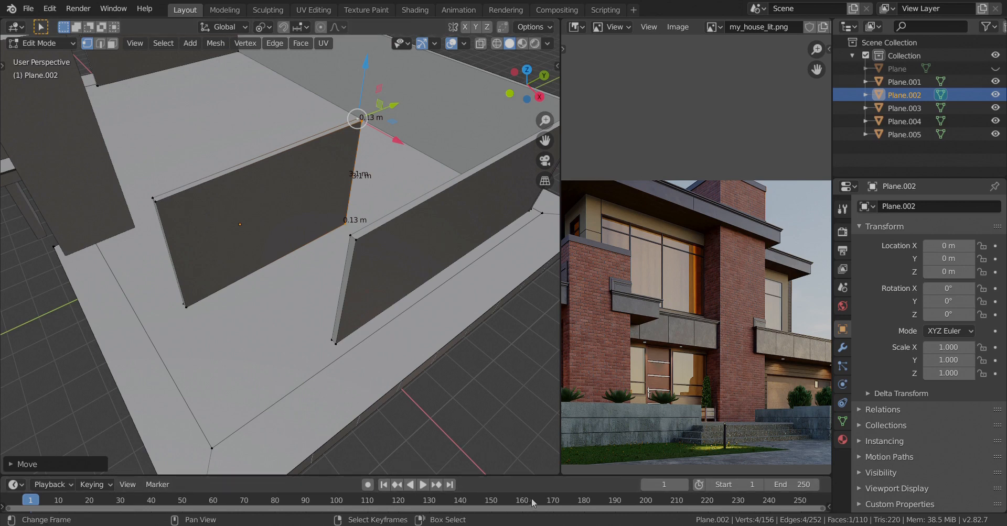
Add a vertical loop cut around the inner wall close to its front end
middle_click_drag(220, 196, 304, 231, "shift")
key("ctrl+r")
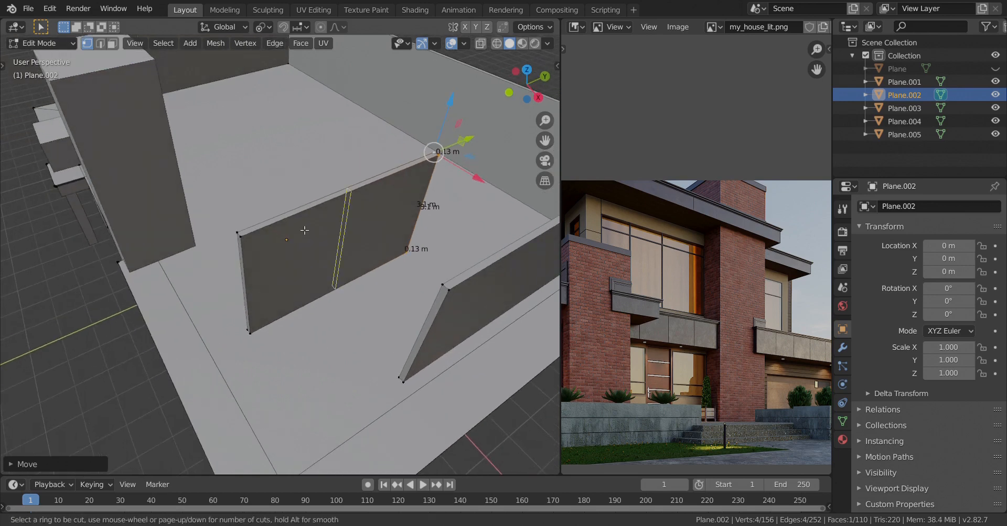
left_click(304, 230)
left_click(148, 314)
scroll(202, 321, "up", 5)
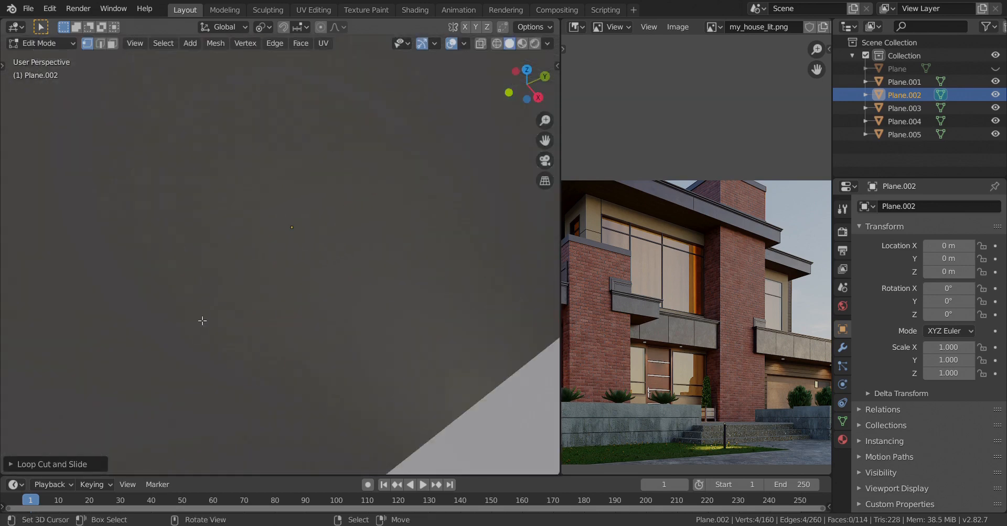
middle_click_drag(203, 320, 255, 336, "shift")
middle_click_drag(255, 336, 258, 372, "ctrl")
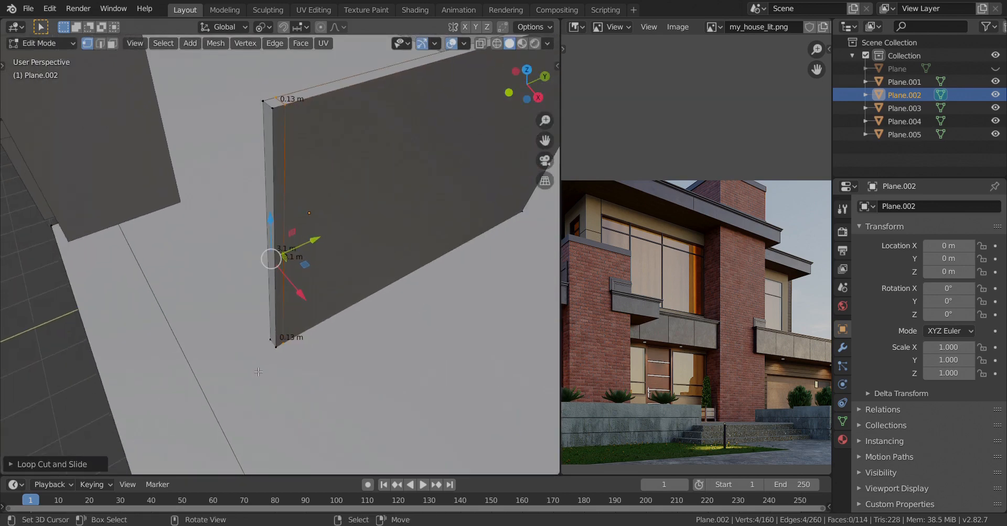
Slide the new loop along the inner wall to about 0.13 m from its front end, matching the wall's thickness
middle_click_drag(278, 278, 254, 401)
key("g")
key("g")
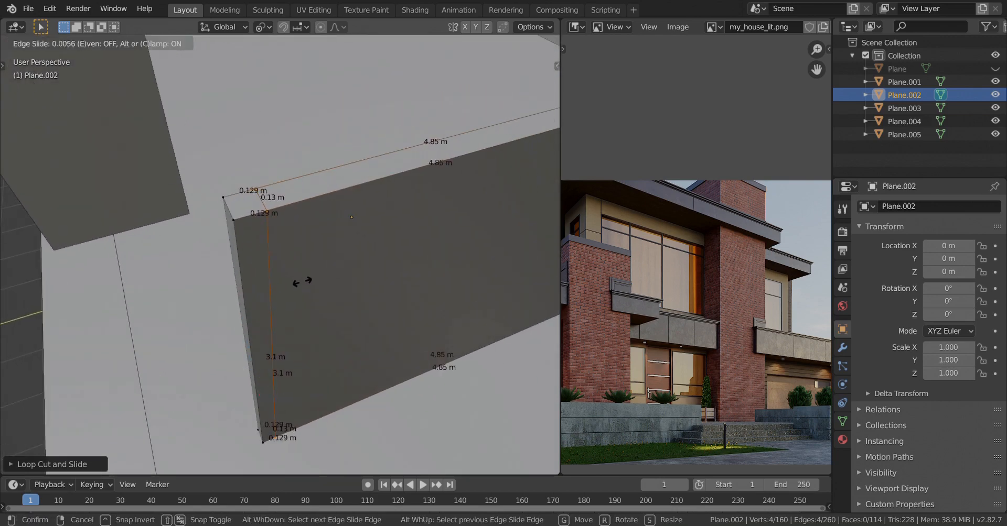
left_click(302, 282)
middle_click_drag(294, 290, 295, 315)
key("g")
key("g")
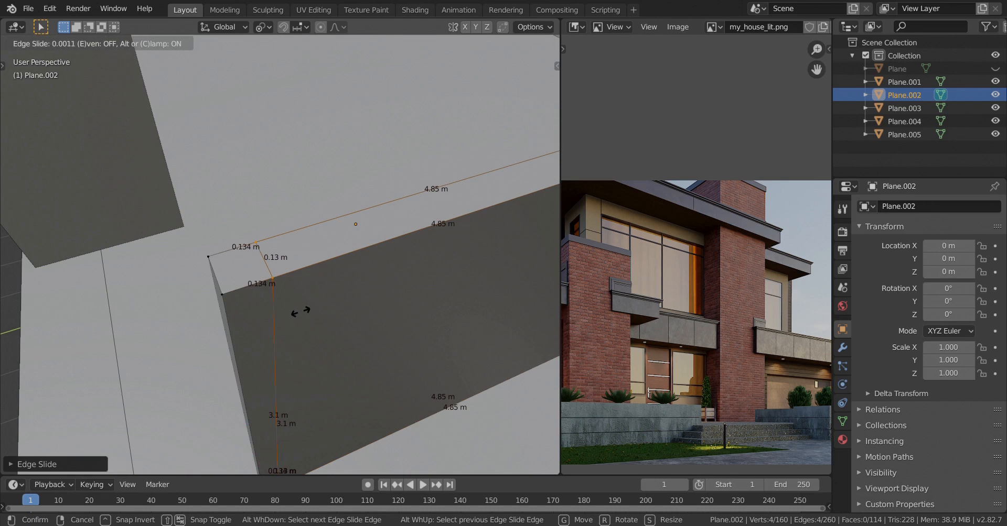
left_click(298, 299)
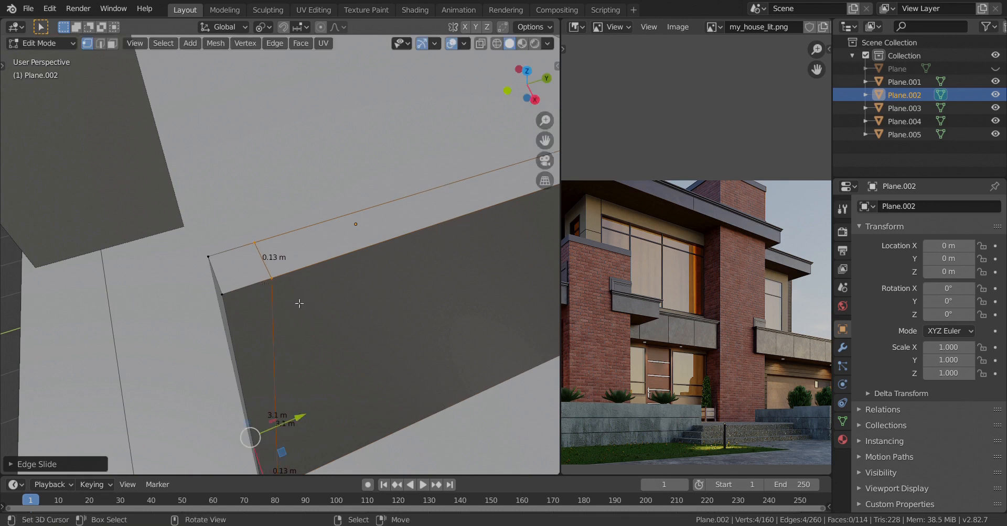
middle_click_drag(299, 299, 316, 267)
key("g")
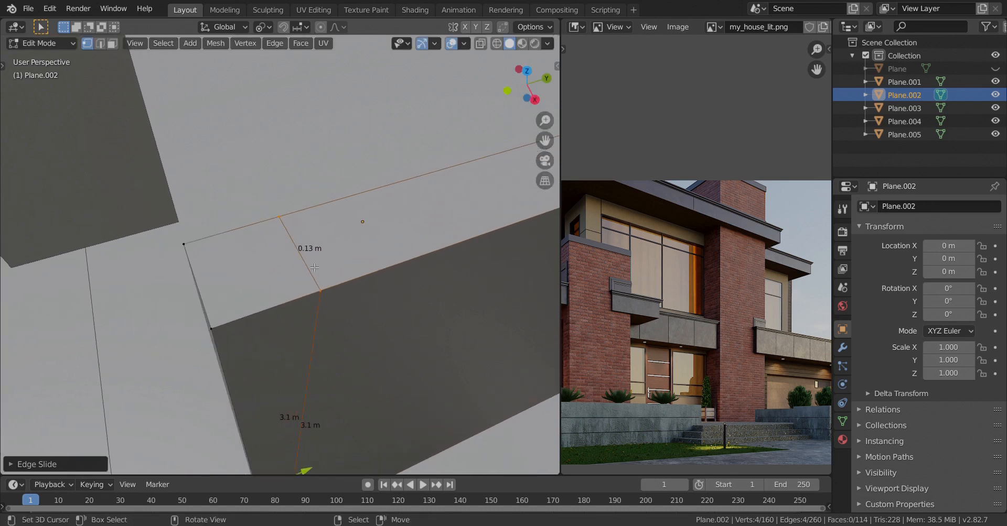
right_click(318, 262)
key("g")
key("g")
left_click(303, 269)
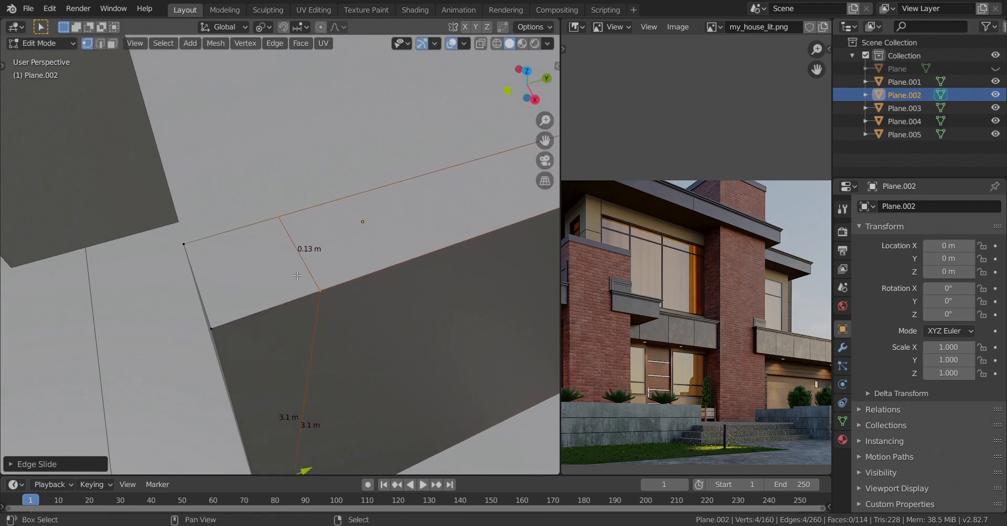
Extrude the narrow side face at the inner wall's front end about -3.2 m along X to reach the tall block
middle_click_drag(303, 268, 433, 282)
left_click(112, 44)
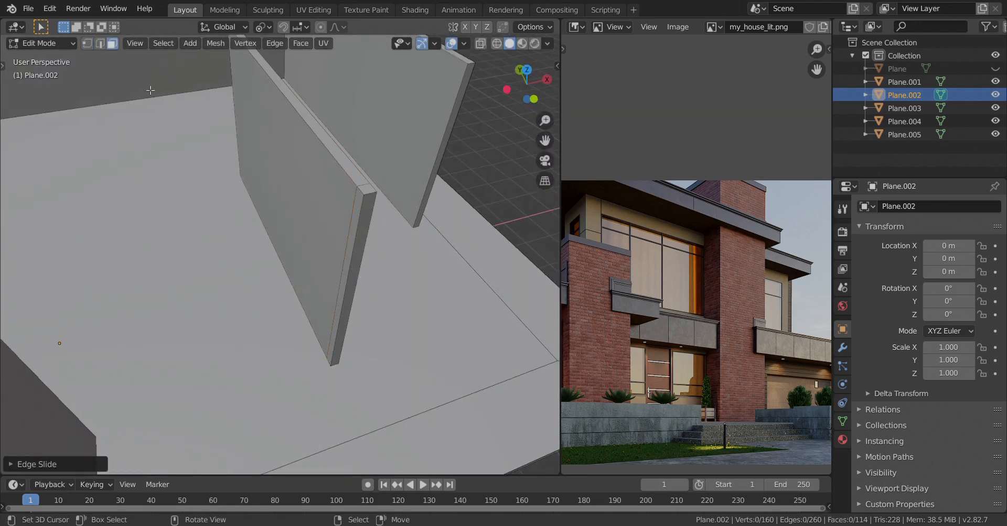
right_click(342, 305)
scroll(342, 304, "down", 2)
middle_click_drag(367, 302, 347, 300)
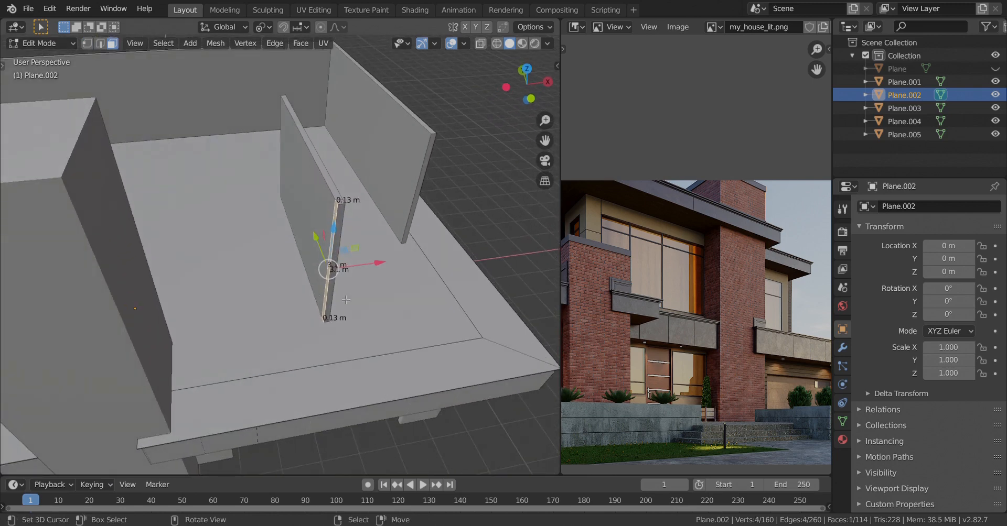
key("e")
key("x")
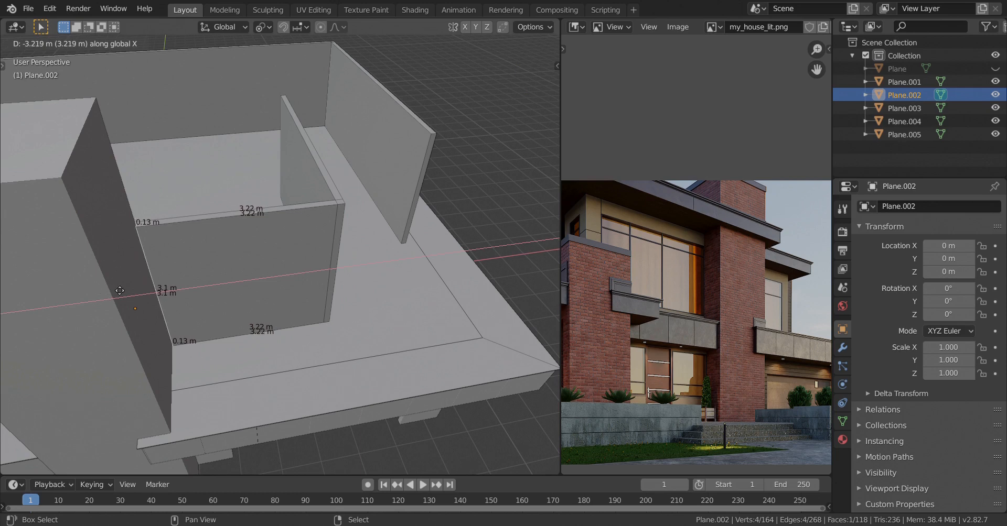
left_click(115, 291)
Select the whole L-shaped inner wall, adjust its position on the slab, and check where its short leg meets the tall block
middle_click_drag(272, 305, 312, 357)
left_click(90, 46)
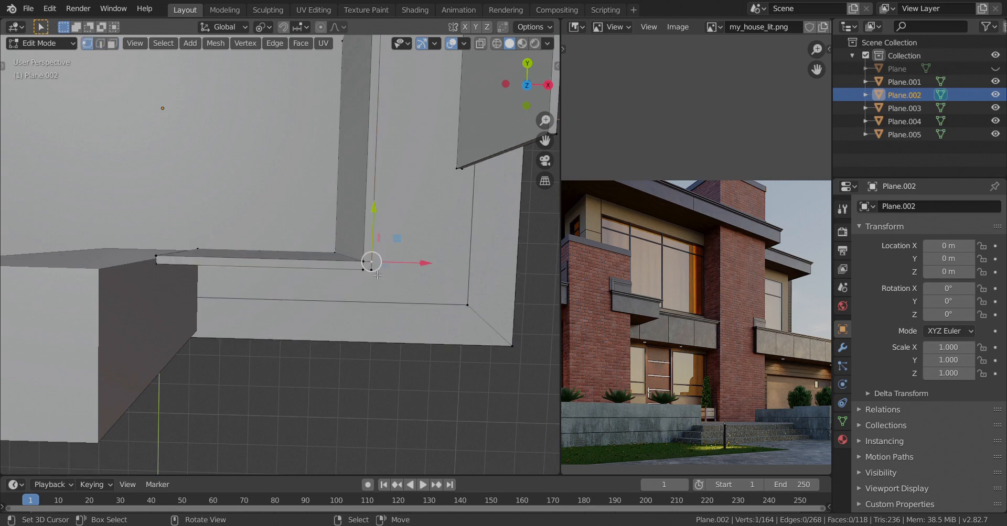
key("ctrl+l")
middle_click_drag(396, 281, 159, 289)
left_click_drag(222, 286, 201, 226)
key("Tab")
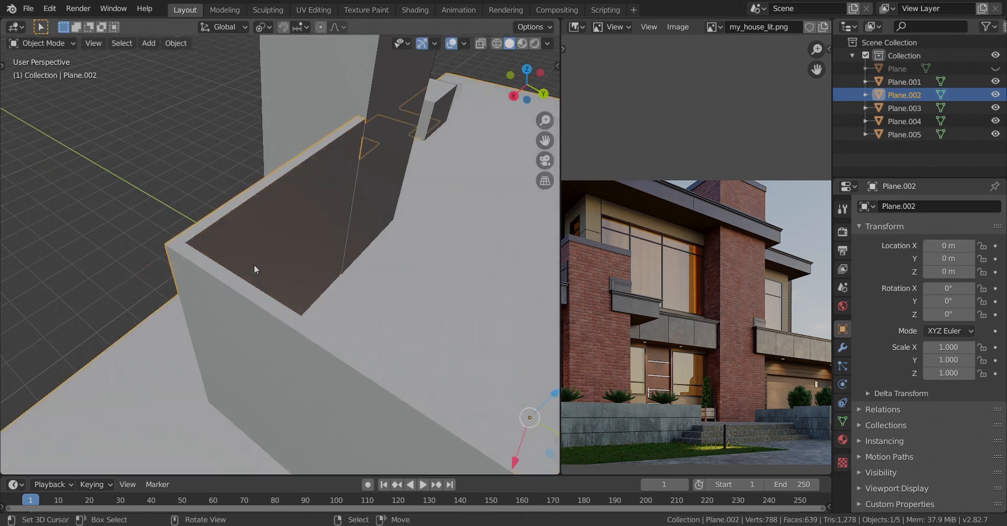
middle_click_drag(254, 265, 361, 336)
key("Tab")
left_click(302, 321)
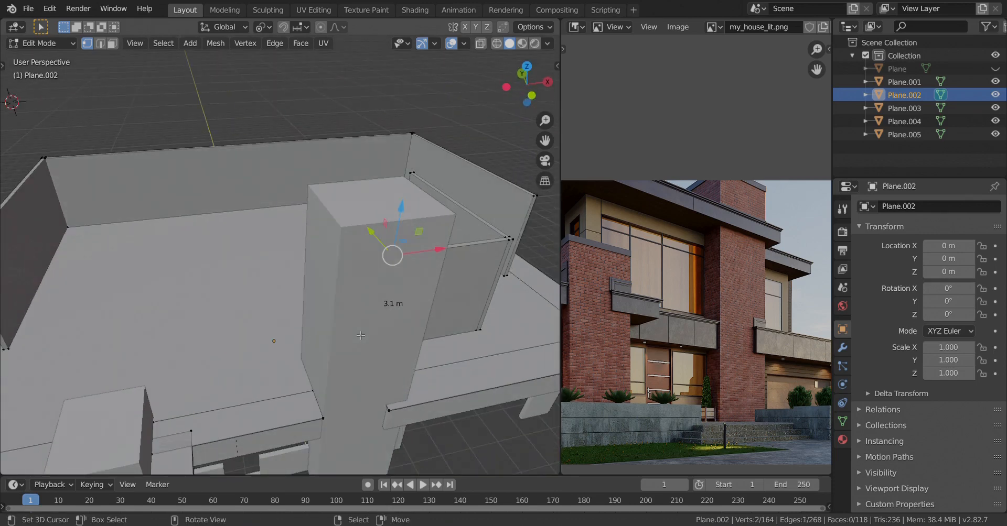
Duplicate the end face of the side wall opposite the L-shaped wall and move the copy about 1.4 m along X
middle_click_drag(227, 335, 93, 317)
right_click(62, 331, "alt+shift")
scroll(62, 331, "down", 3)
middle_click_drag(156, 331, 157, 330)
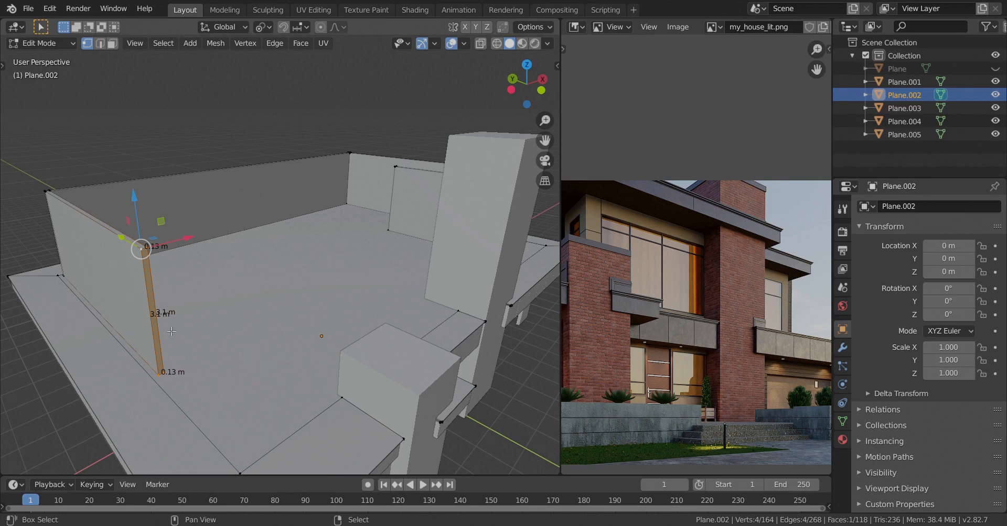
key("shift+d")
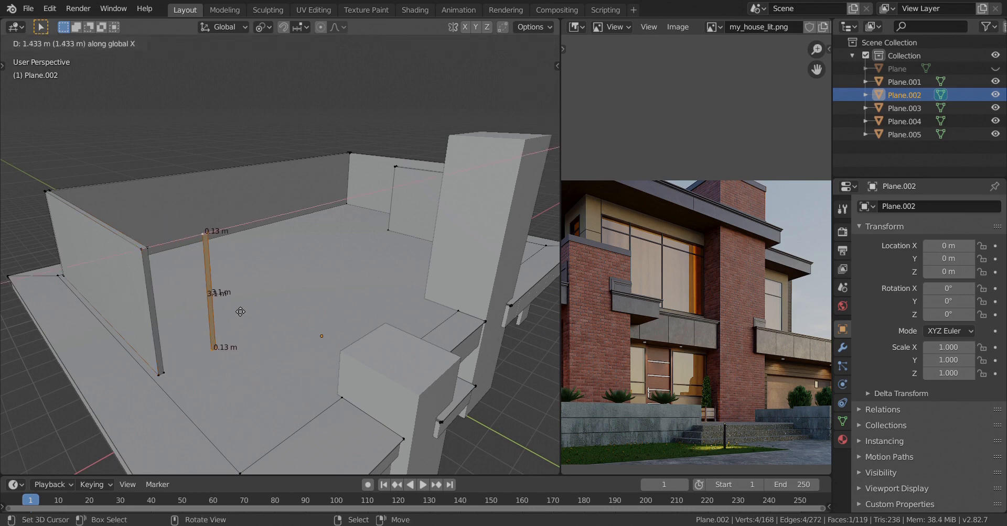
left_click(243, 309)
Extrude the top vertex at that side wall's free end about 4.1 m along X as a guide edge
left_click(165, 247)
middle_click_drag(164, 246, 184, 279)
key("e")
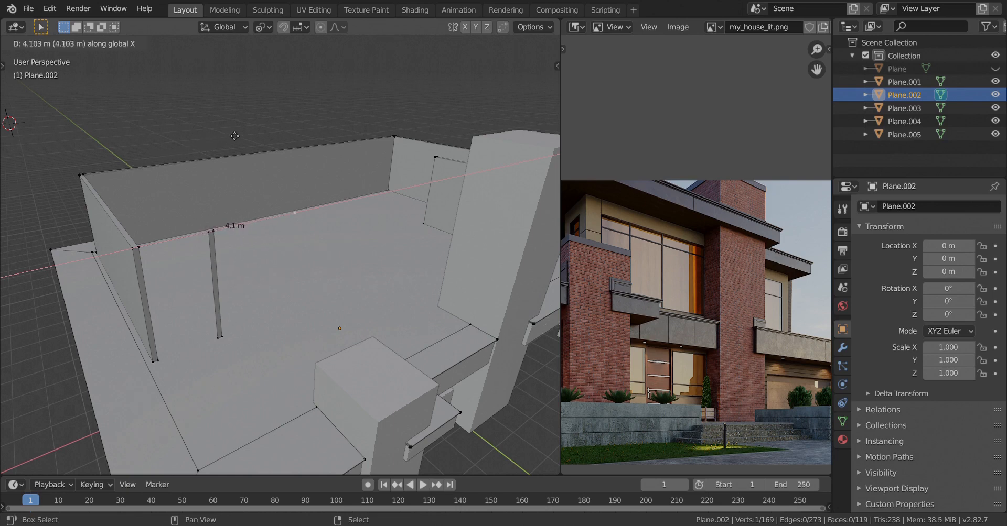
left_click(253, 128)
middle_click_drag(255, 141, 226, 157)
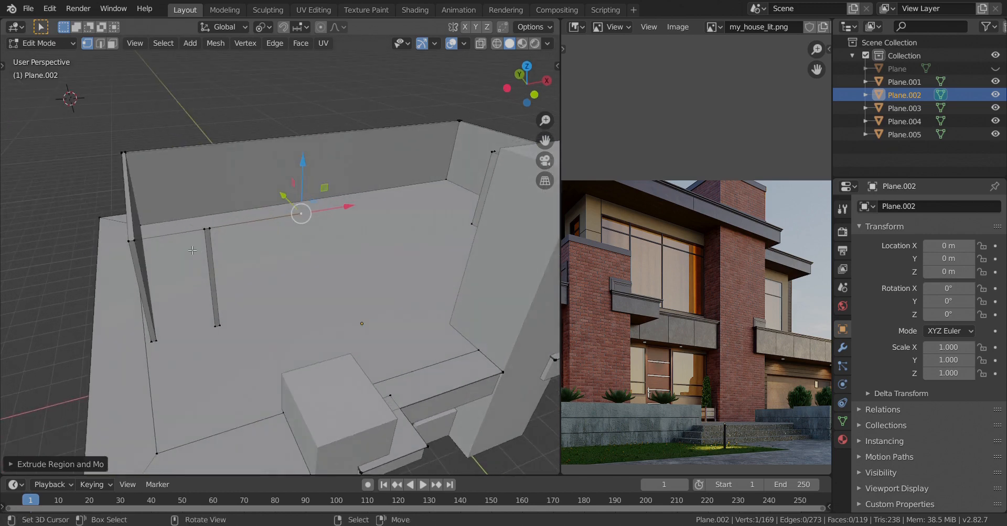
Select the whole copied end face on the roof slab and move it along X to the guide edge's end
right_click(219, 273, "alt")
right_click(214, 273, "alt+shift")
key("g")
key("x")
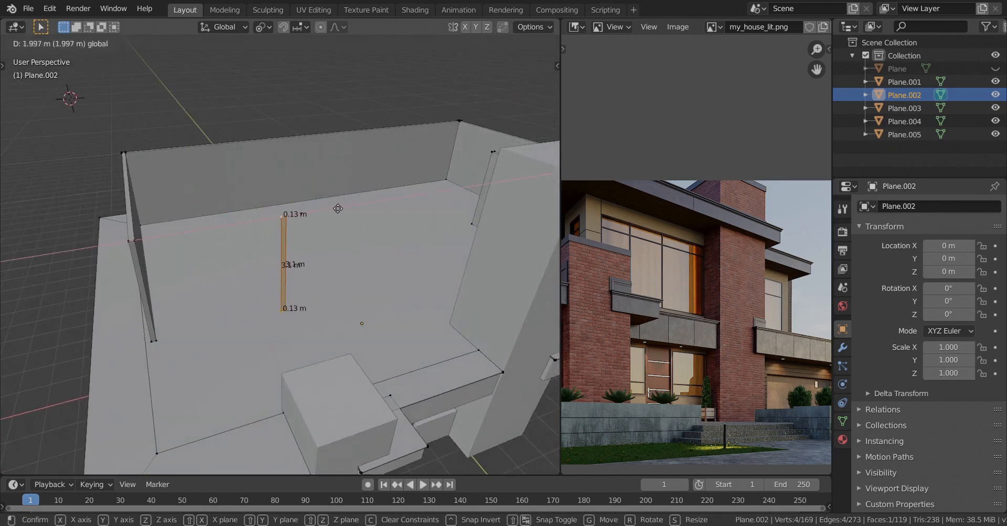
left_click(362, 164)
scroll(318, 214, "up", 3)
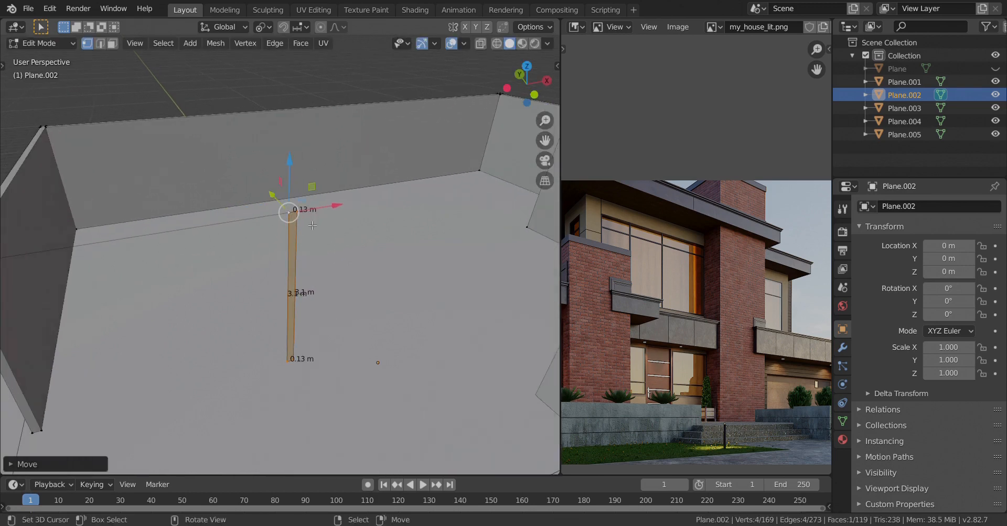
Delete the guide edge's end vertex
key("shift+z")
right_click(263, 213)
key("x")
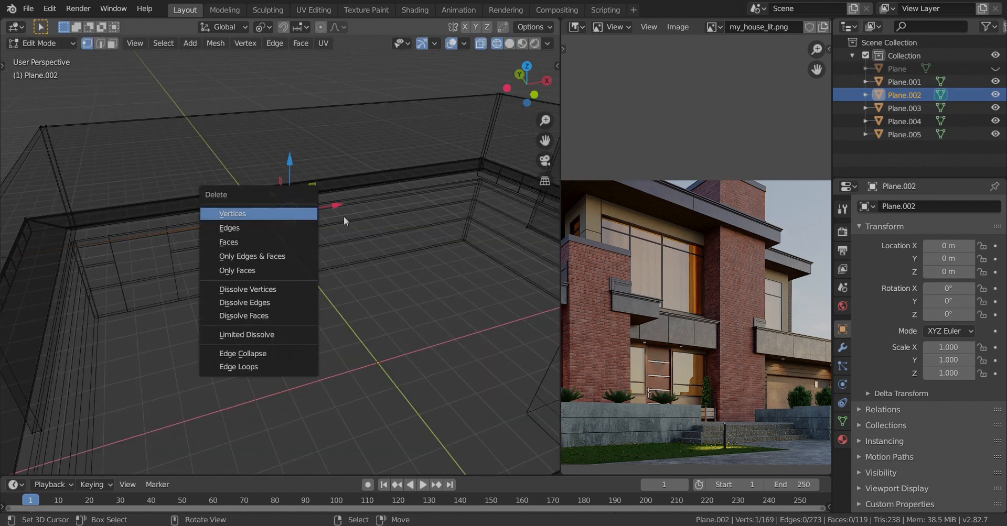
left_click(260, 216)
key("shift+z")
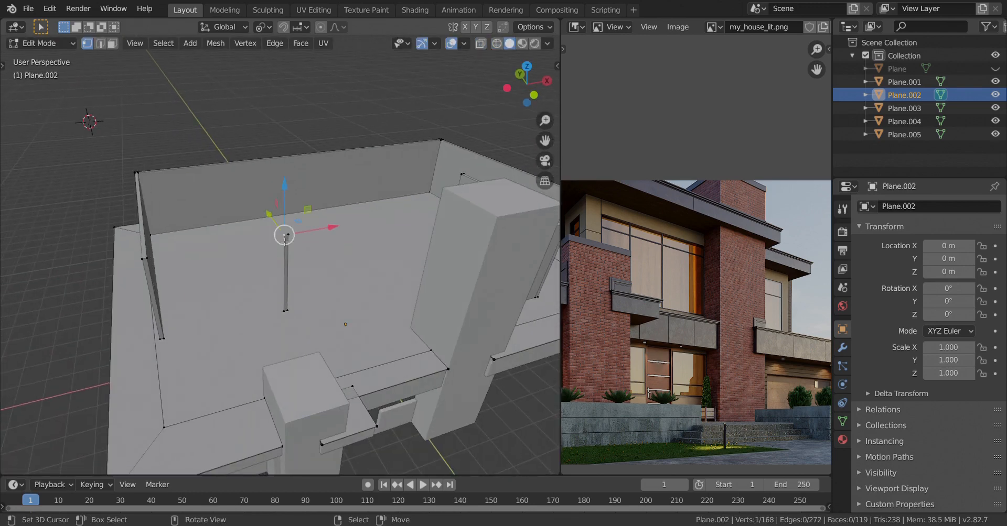
Select the whole free-standing face and extrude it -1.65 m along Y into an inner wall
key("ctrl+l")
middle_click_drag(284, 241, 297, 296)
key("shift+d")
type("y")
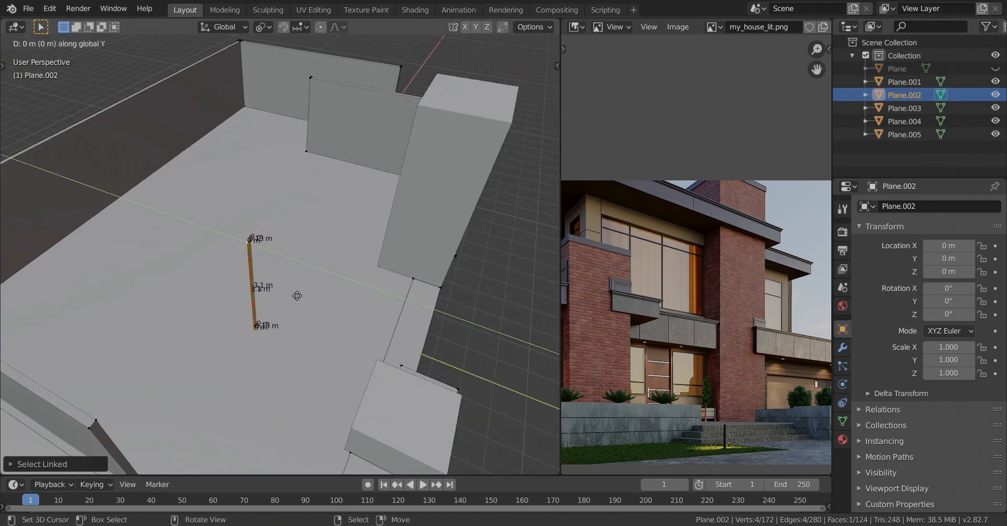
type("1.65")
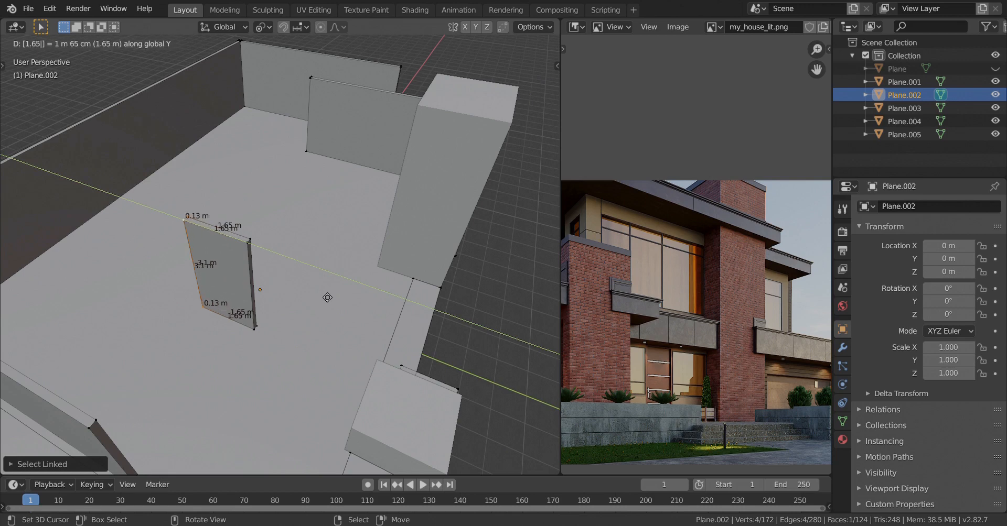
key("minus")
key("Return")
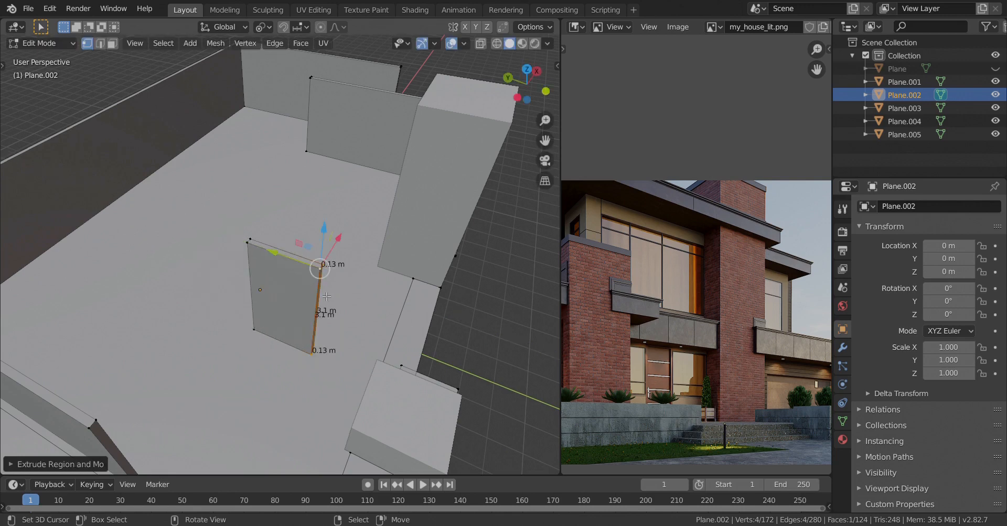
Add a vertical loop cut to the new inner wall, close to its front end
mouse_move(327, 297)
middle_mouse_down()
mouse_move(257, 331)
mouse_move(320, 335)
mouse_move(313, 294)
middle_mouse_up()
scroll(313, 294, "up", 4)
key("ctrl+r")
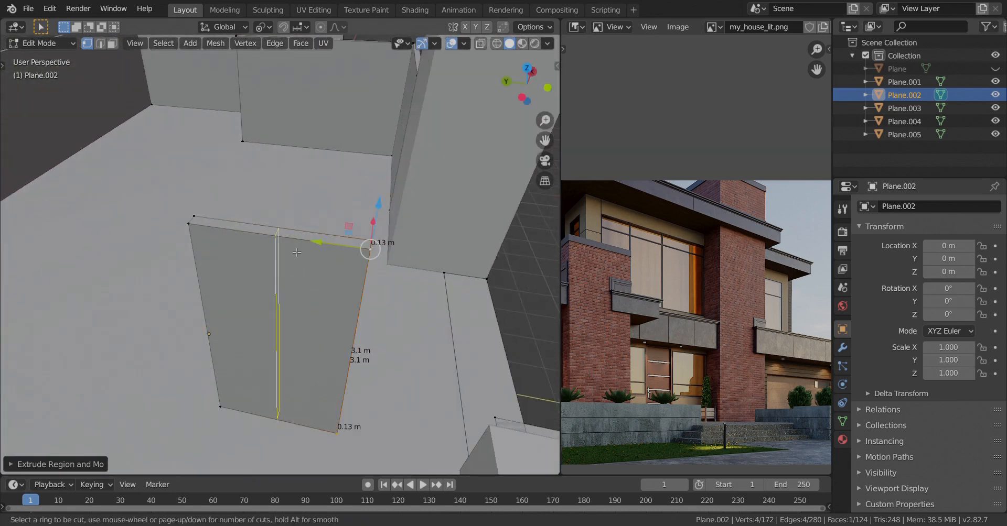
left_click(297, 252)
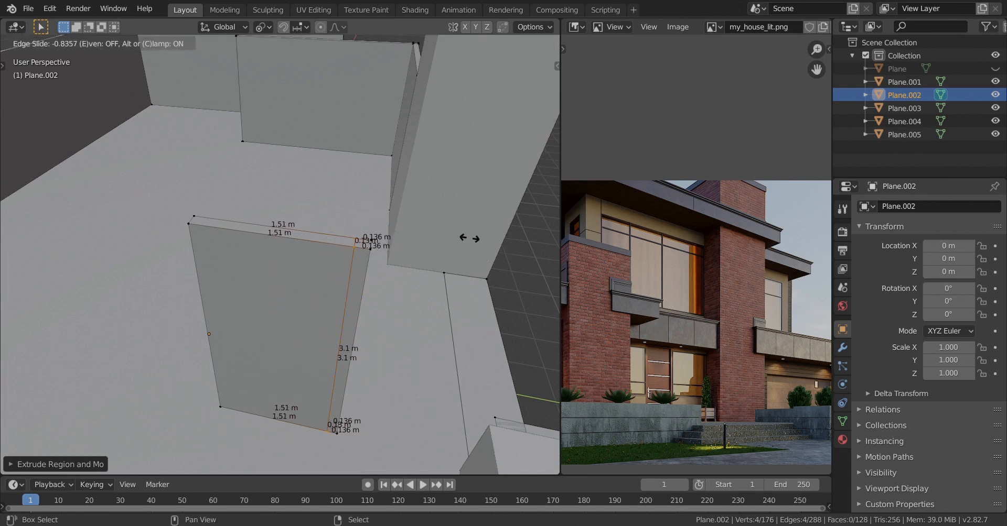
left_click(479, 238)
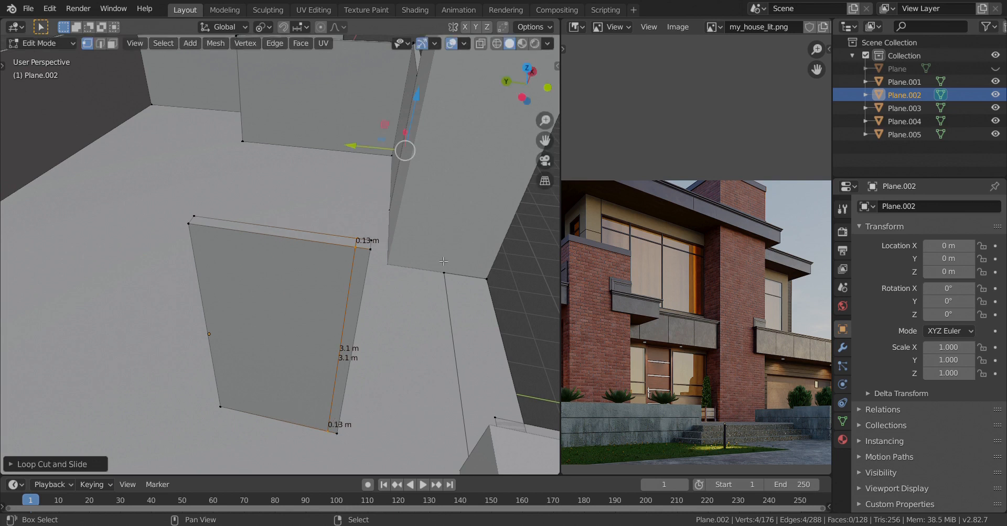
Slide the loop cut until it sits about 0.13 m from the inner wall's front end
middle_click_drag(375, 246, 343, 249)
scroll(341, 250, "up", 3)
key("g")
key("g")
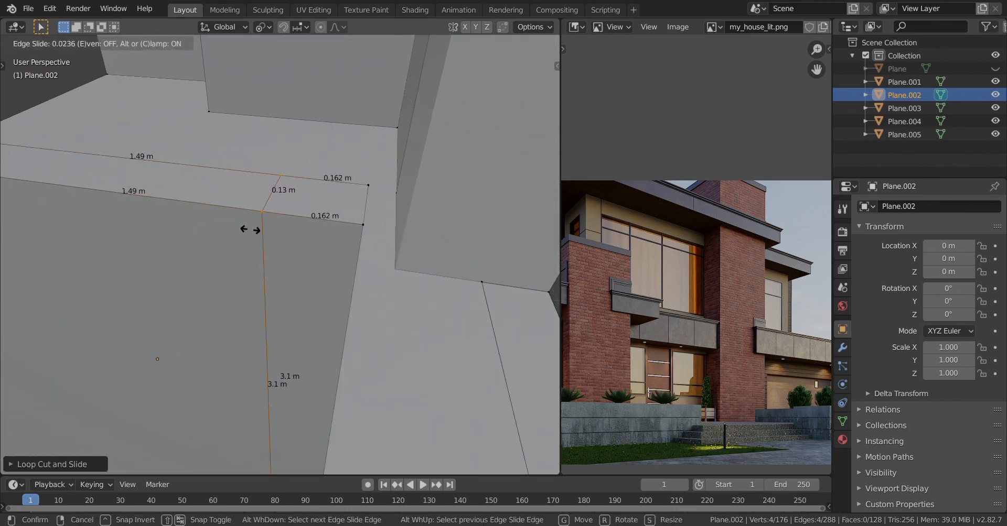
left_click(328, 238)
scroll(328, 238, "up", 4)
middle_click_drag(328, 238, 310, 259)
key("g")
key("g")
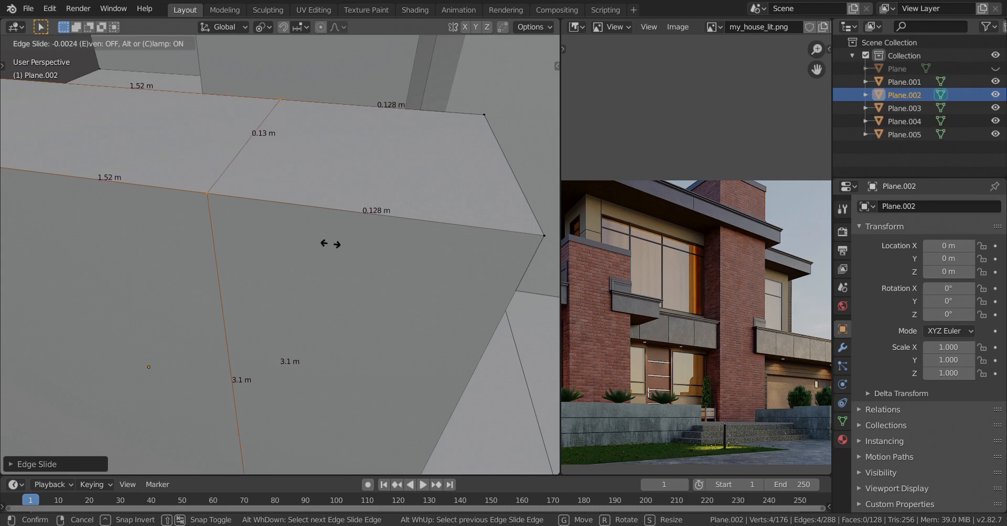
left_click(302, 226)
scroll(302, 226, "down", 6)
Extrude the narrow side face at the inner wall's front end -0.753 m along X to form a short leg
middle_click_drag(159, 115, 145, 116)
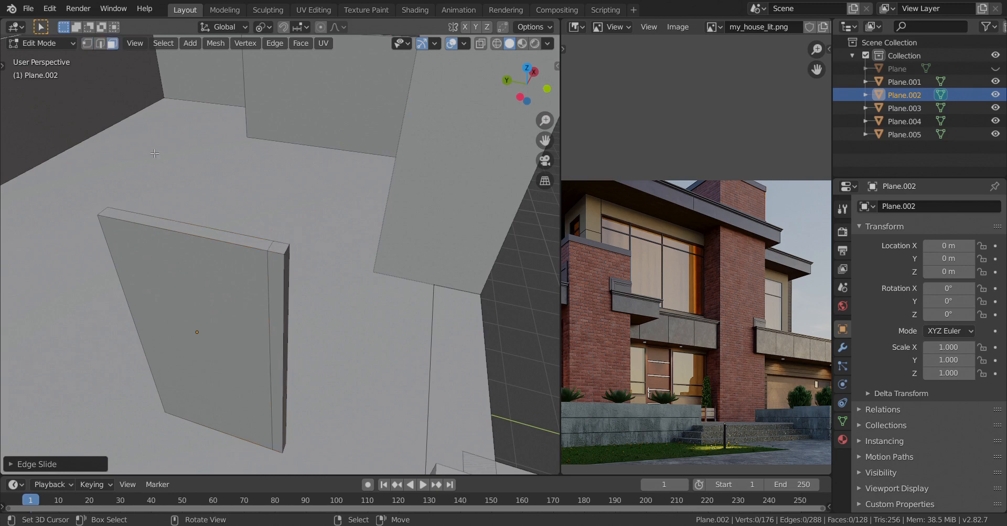
left_click(277, 316)
middle_click_drag(276, 317, 226, 322)
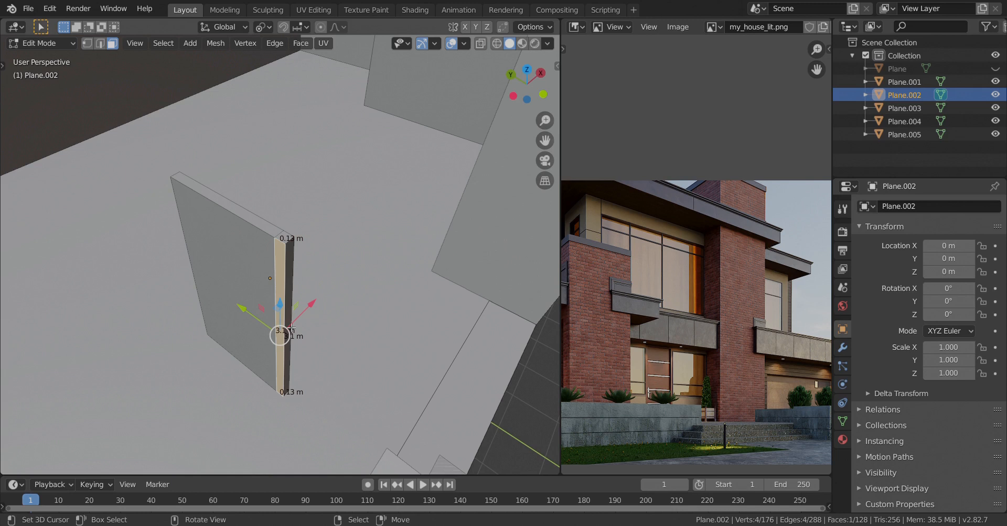
key("e")
key("y")
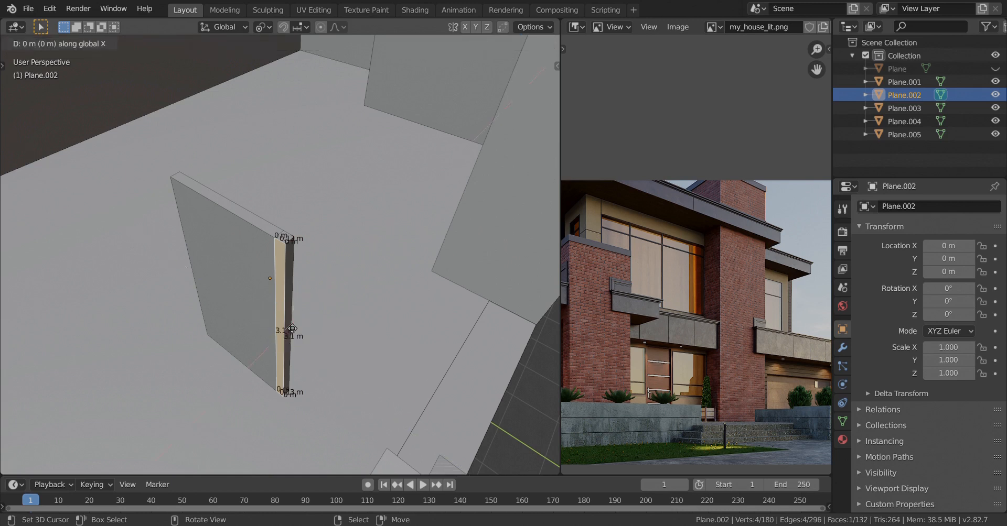
type(".753")
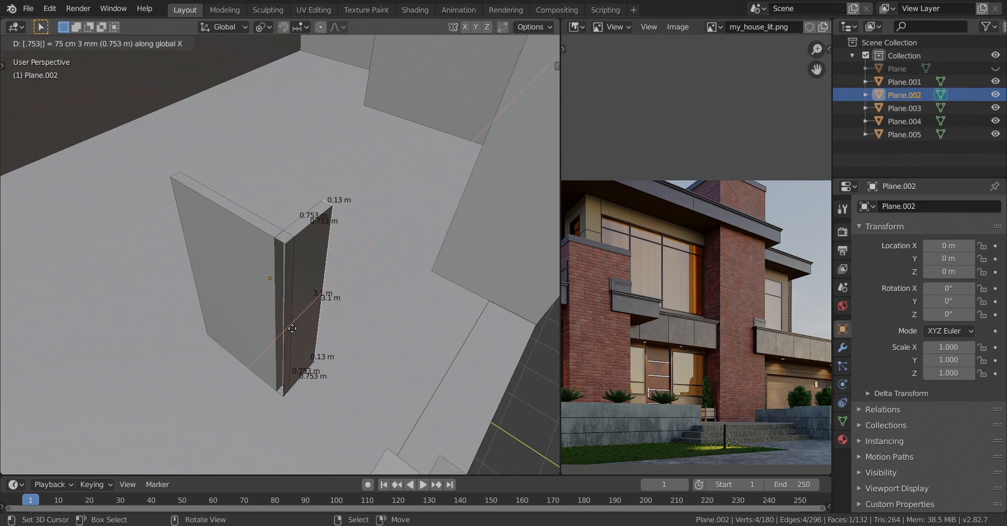
key("minus")
key("Return")
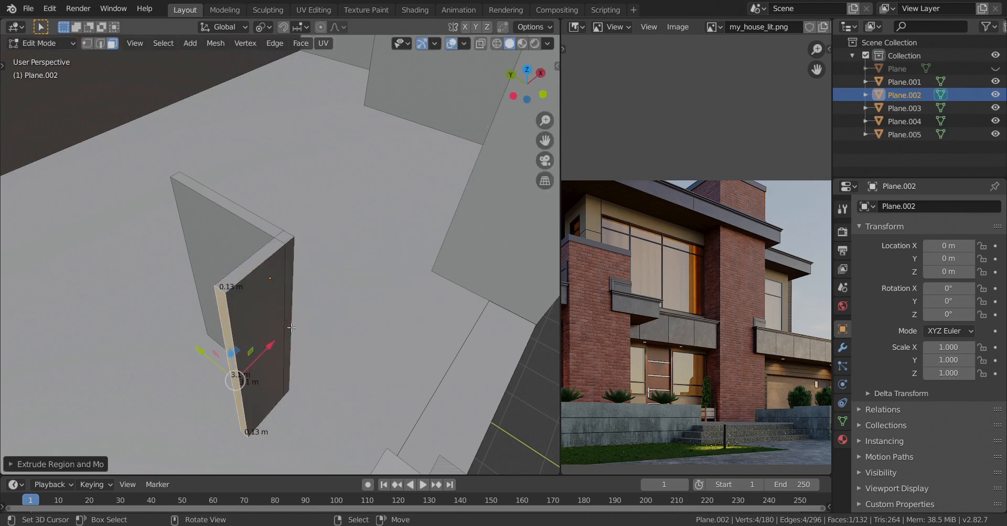
Add a vertical loop cut to the short leg and slide it to about 0.13 m from the leg's free end
middle_click_drag(291, 328, 247, 266)
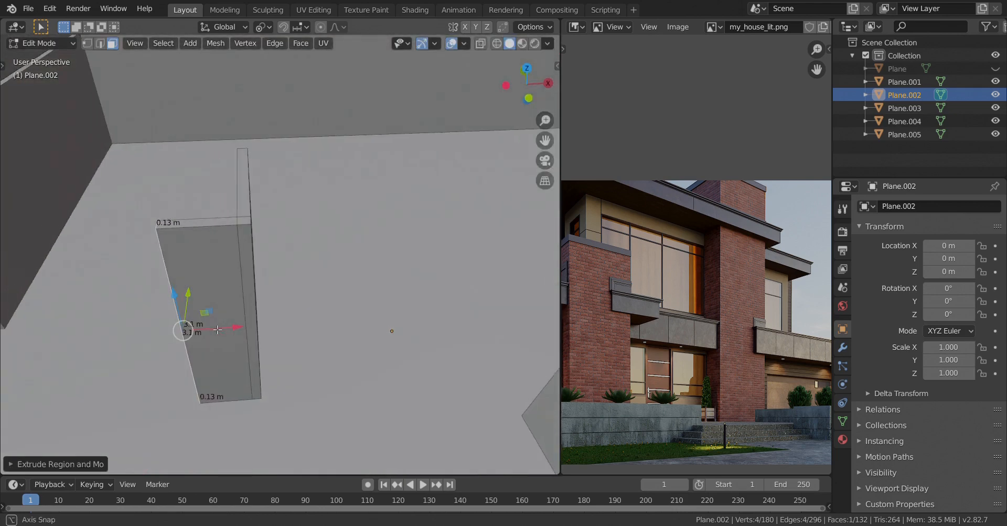
key("ctrl+r")
left_click(247, 266)
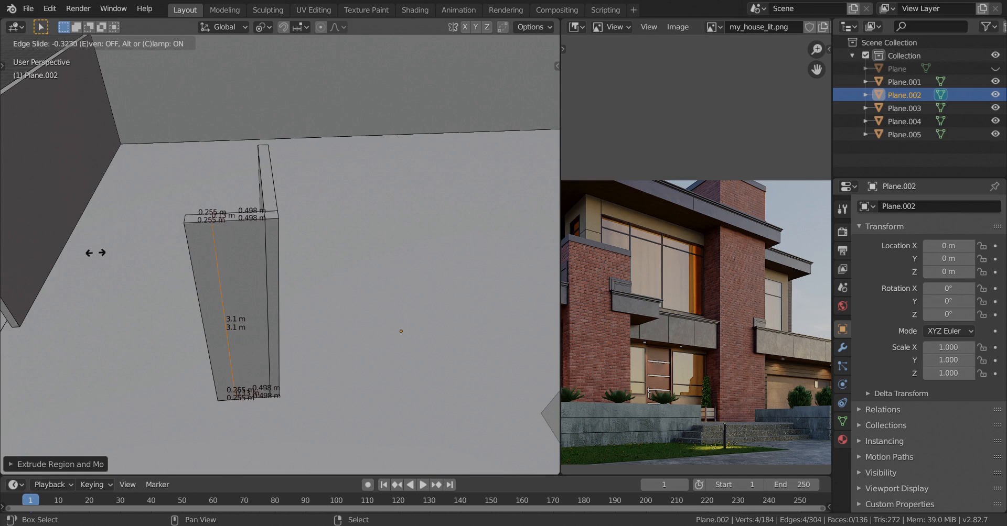
left_click(481, 252)
middle_click_drag(185, 204, 367, 283, "shift")
scroll(279, 227, "up", 5)
key("g")
key("g")
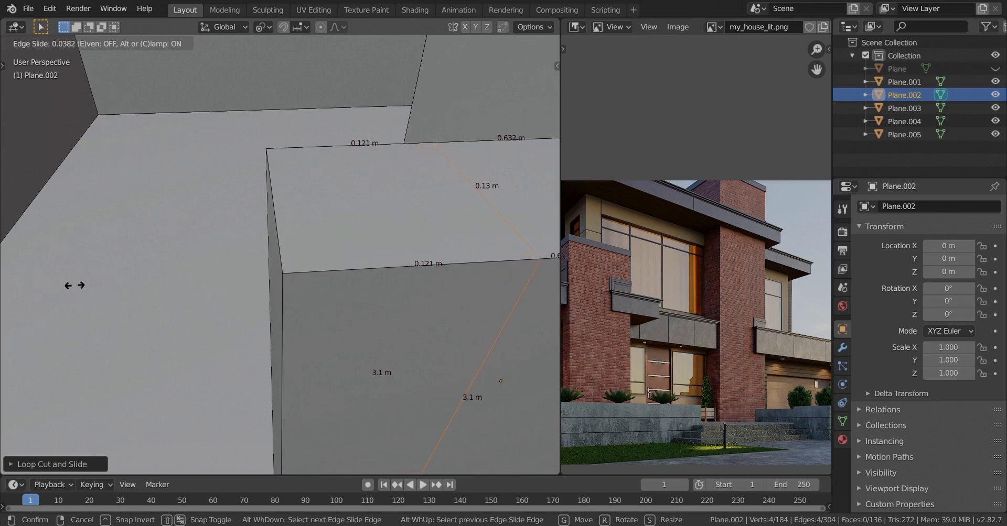
left_click(166, 282)
Extrude the narrow front face at the short leg's free end -1.52 m along Y
middle_click_drag(166, 282, 178, 123)
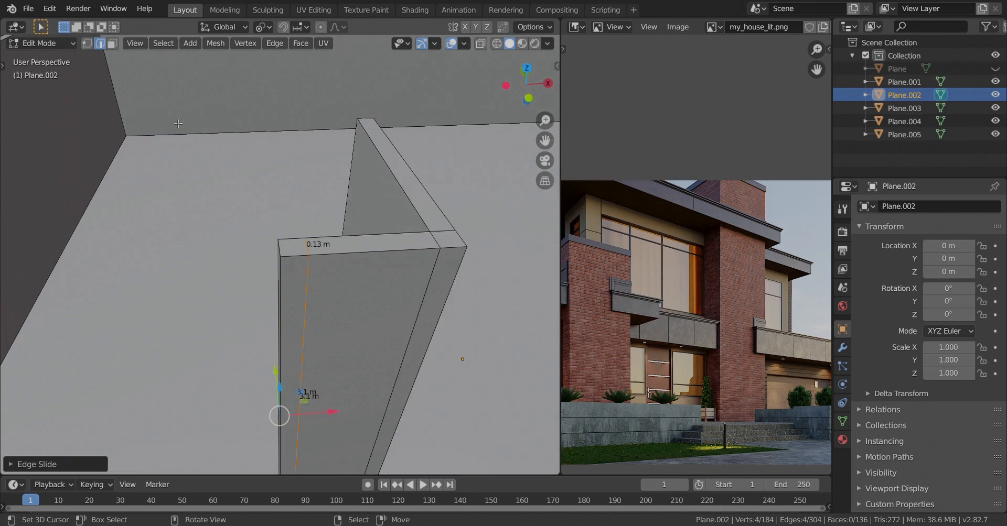
left_click(112, 44)
left_click(291, 349)
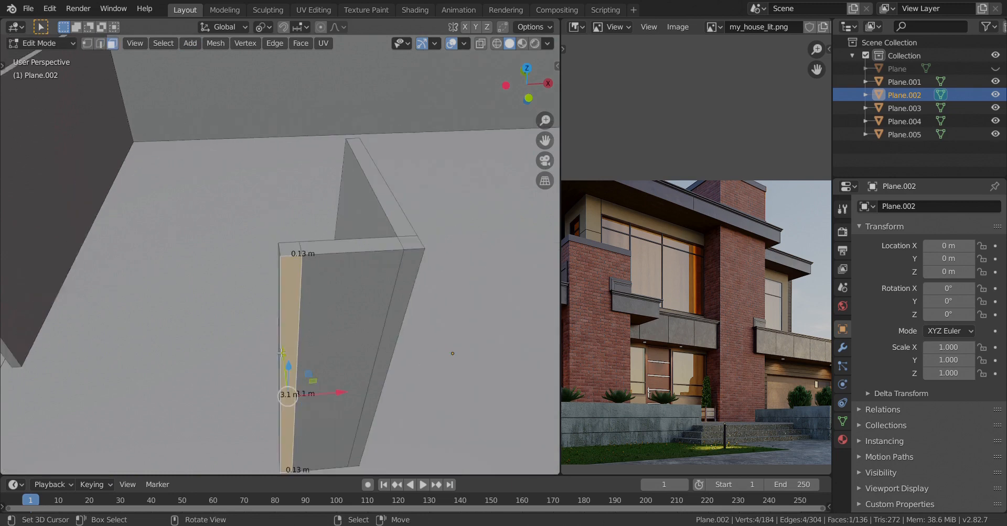
middle_click_drag(292, 350, 259, 338)
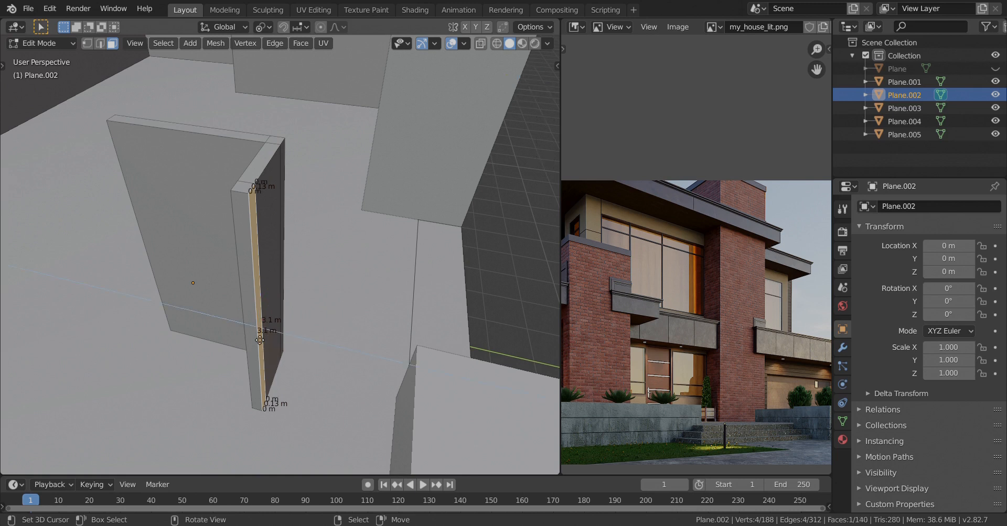
type("e1.52-")
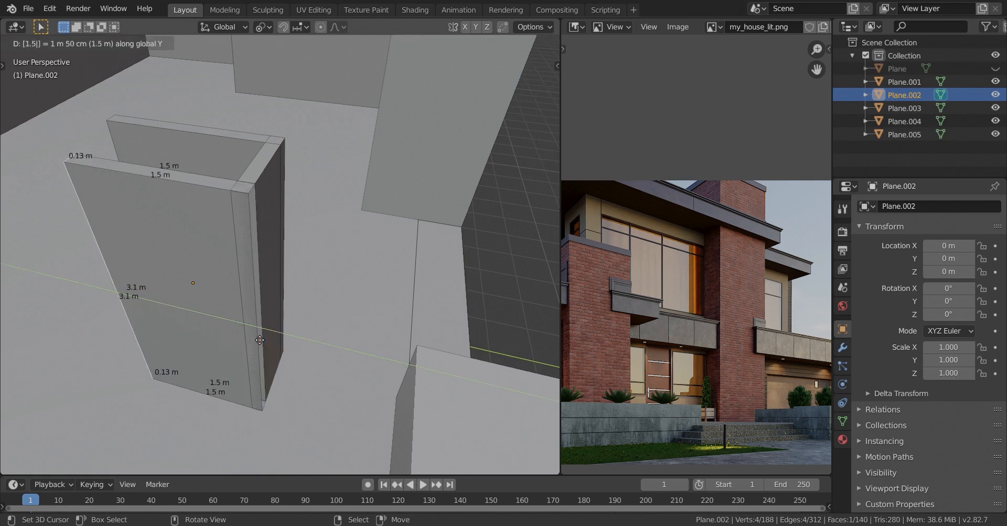
key("Return")
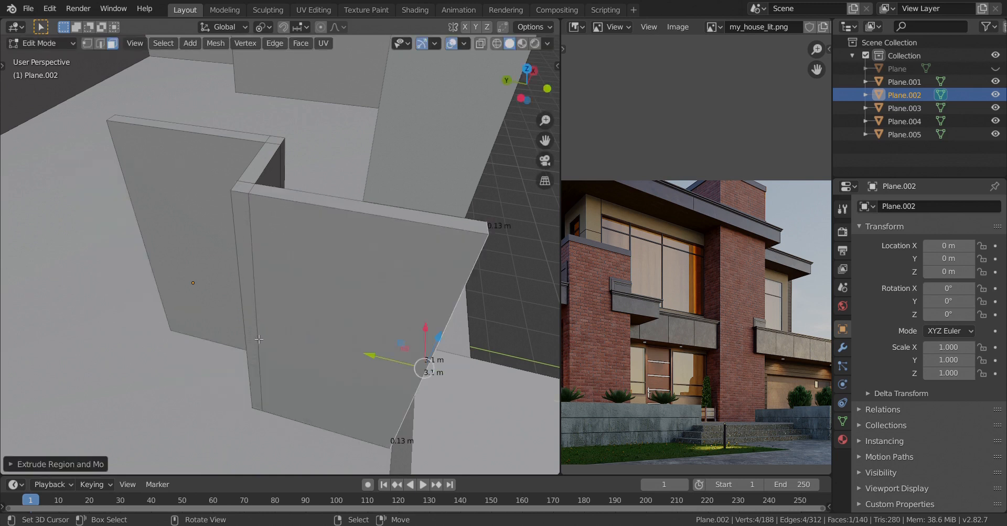
Check the reference facade and add a vertical loop cut near the front end of the newly extruded wall
middle_click_drag(277, 334, 255, 356)
middle_click_drag(624, 322, 575, 362)
middle_click_drag(740, 302, 686, 322)
middle_click_drag(171, 341, 268, 352)
key("ctrl+r")
left_click(166, 195)
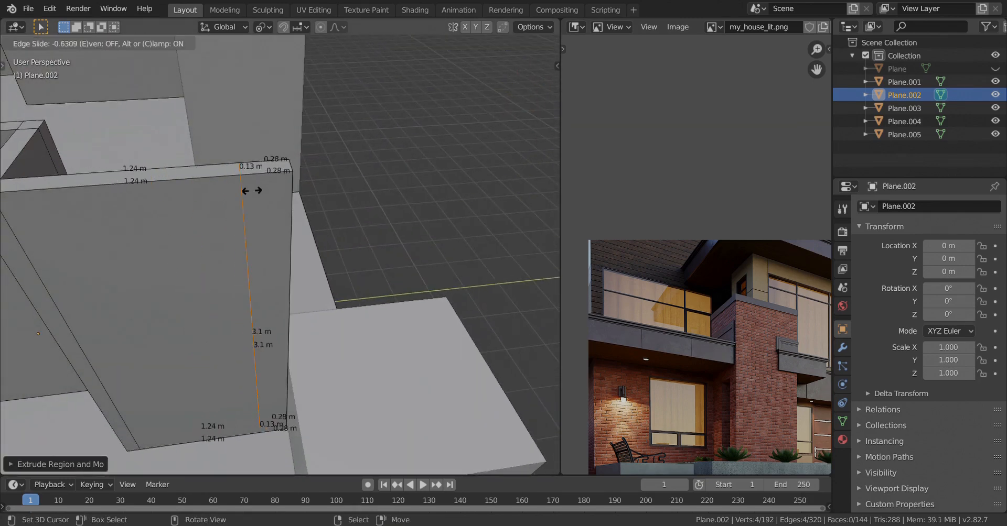
left_click(292, 197)
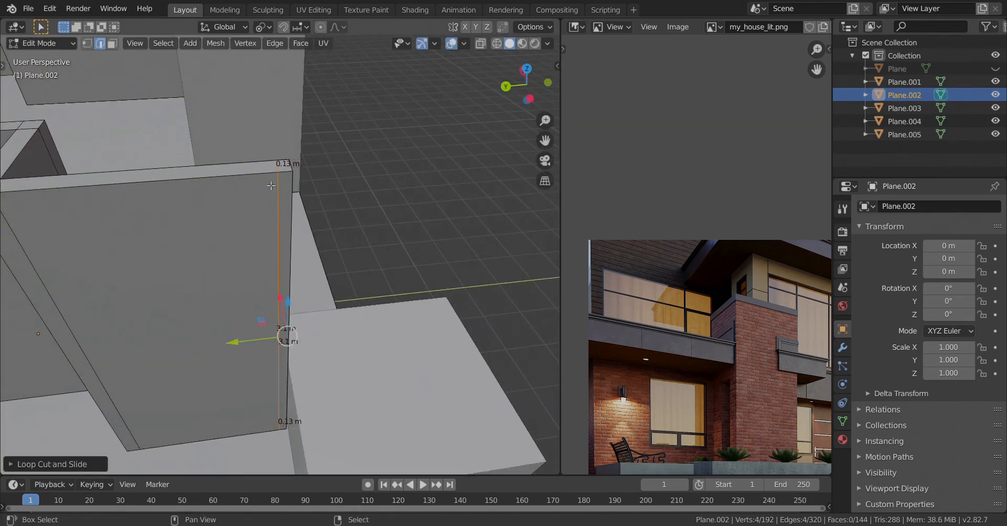
Slide the new loop cut to about 0.131 m from that wall's front end
middle_click_drag(293, 197, 273, 279)
key("g")
key("g")
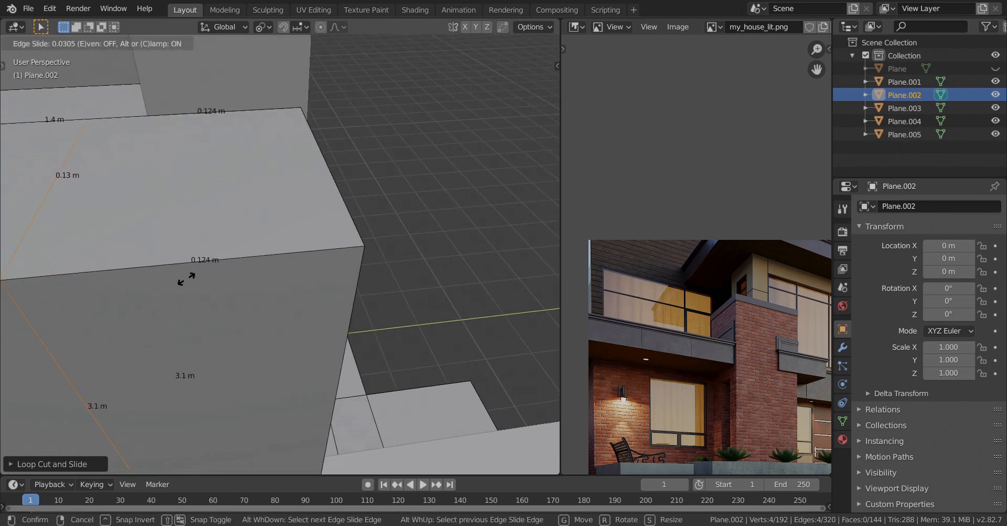
left_click(184, 281)
scroll(220, 297, "up", 3)
scroll(220, 297, "down", 4)
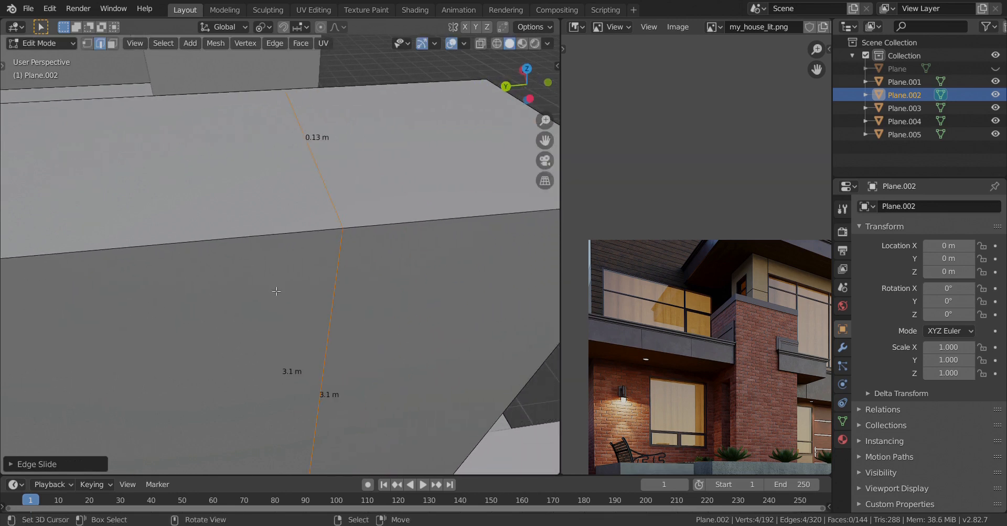
key("g")
key("g")
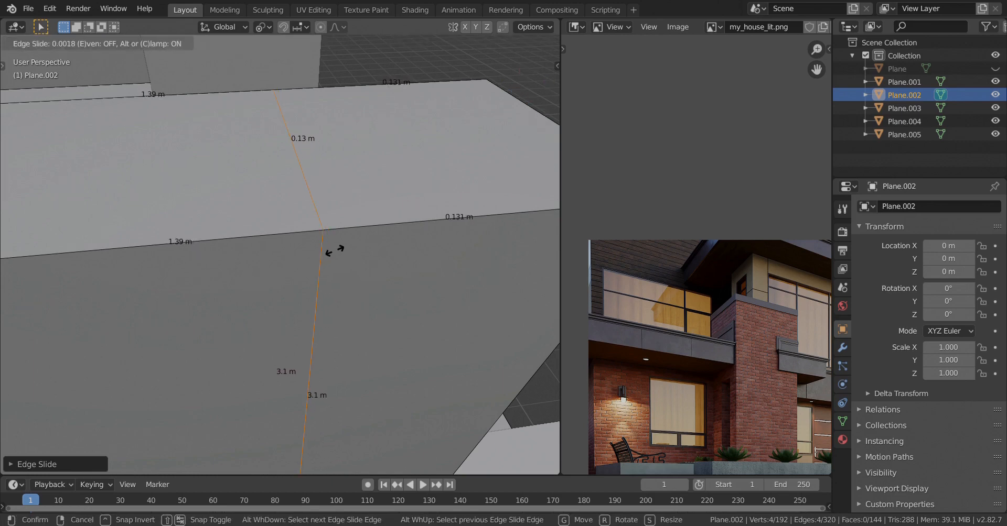
left_click(334, 252)
scroll(325, 262, "down", 5)
Extrude the narrow side face at that wall's front end about 4.4 m along X to reach the tall block
middle_click_drag(321, 268, 184, 362)
middle_click_drag(192, 404, 110, 101)
left_click(112, 43)
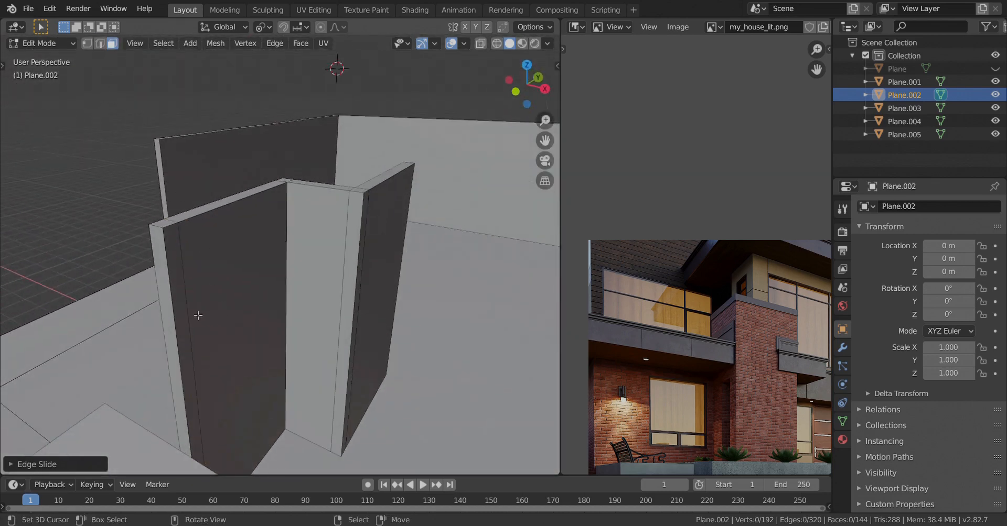
right_click(188, 327)
scroll(194, 333, "down", 3)
mouse_move(230, 356)
middle_mouse_down("shift")
mouse_move(221, 330)
mouse_move(243, 332)
mouse_move(202, 349)
mouse_move(228, 347)
middle_mouse_up("shift")
middle_click_drag(735, 355, 638, 357)
key("e")
key("x")
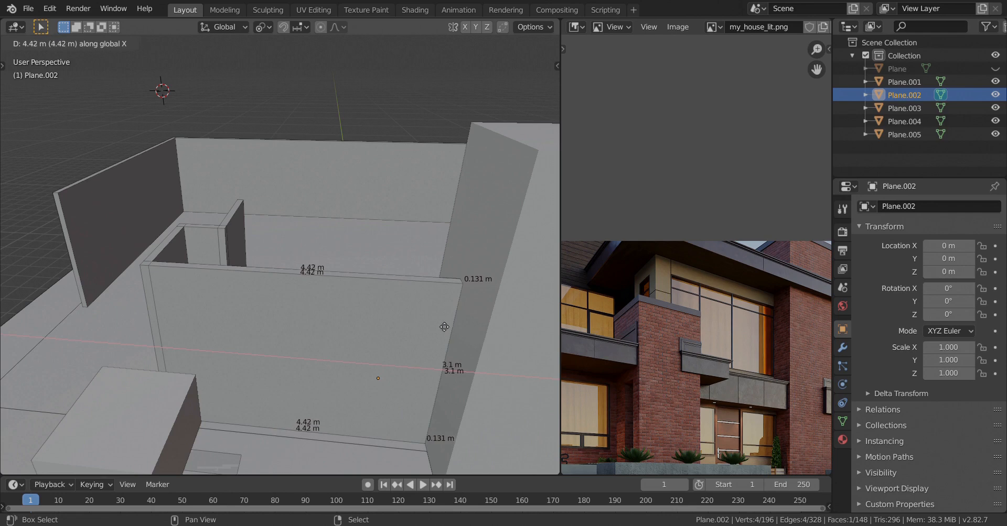
left_click(423, 321)
Leave mesh editing, deselect everything, and save the house file
scroll(251, 319, "down", 4)
middle_click_drag(251, 318, 310, 325)
key("Tab")
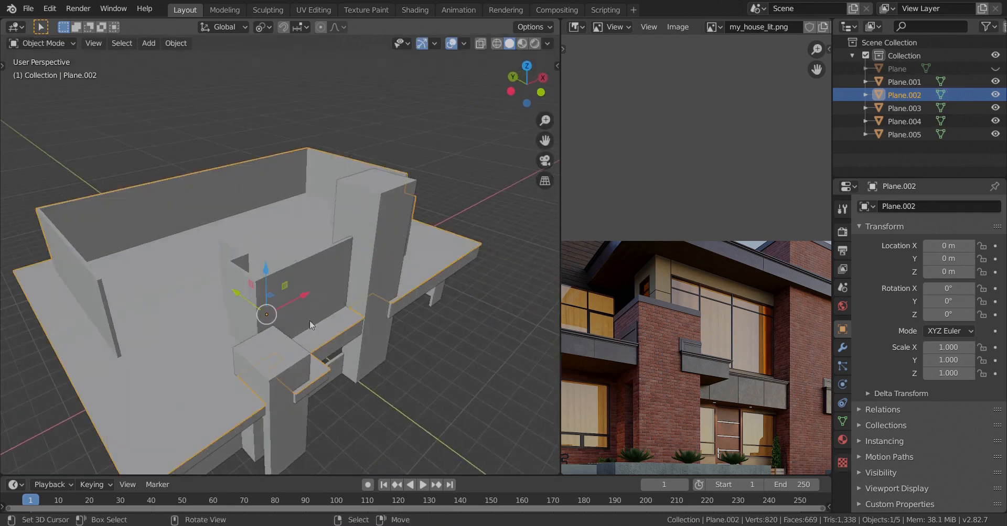
middle_click_drag(371, 321, 299, 316, "shift")
scroll(357, 315, "down", 2)
key("alt+a")
key("ctrl+s")
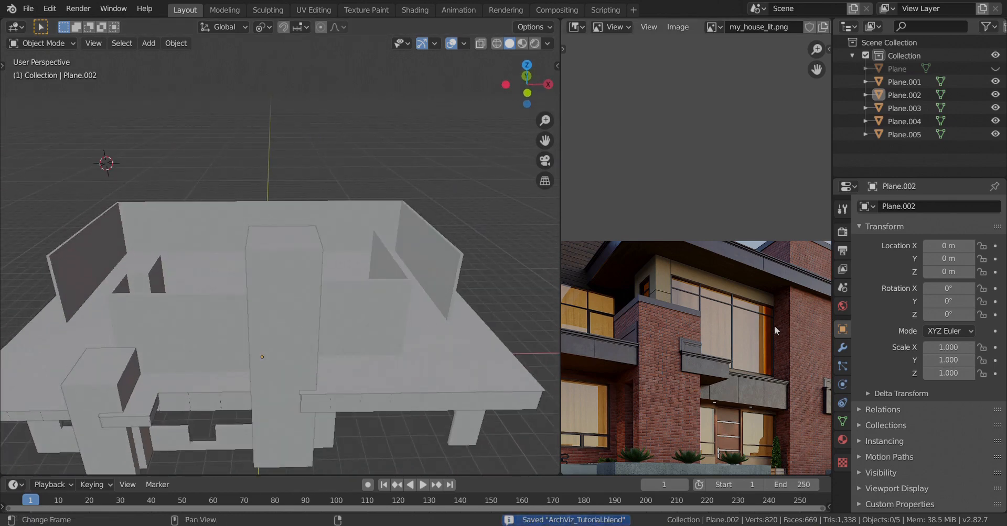
Compare the upper-storey facade in the reference image with the modelled walls from several angles, and save the file again
middle_click_drag(773, 326, 725, 320)
middle_click_drag(617, 317, 688, 328)
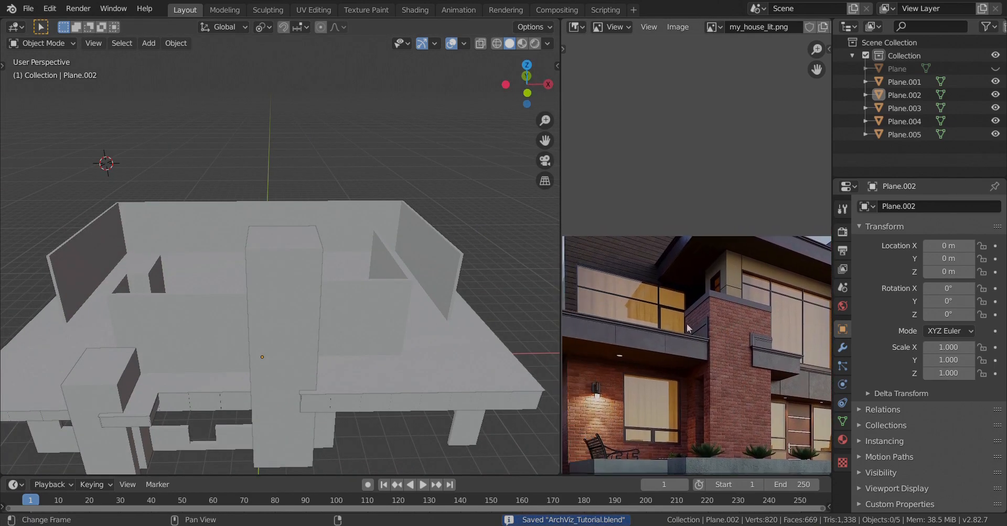
middle_click_drag(280, 327, 318, 329)
middle_click_drag(631, 298, 651, 346)
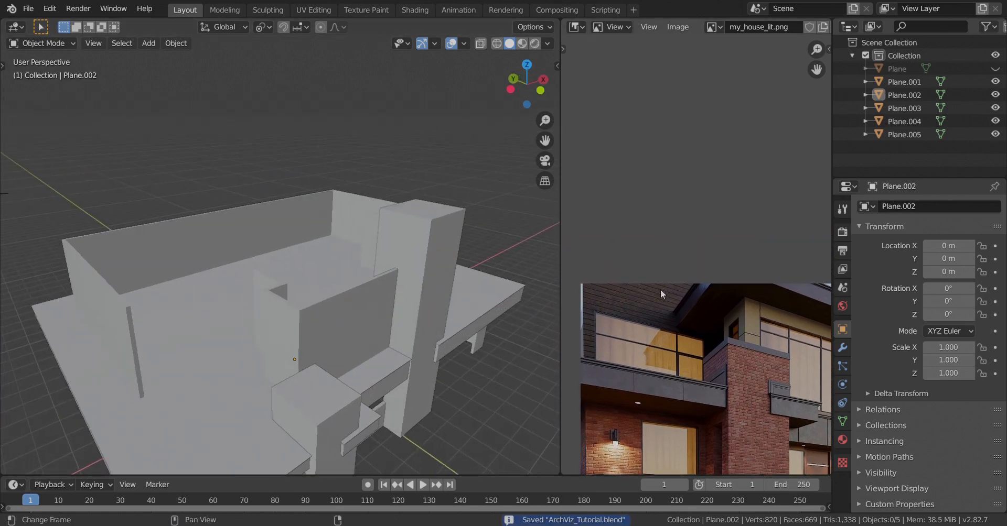
middle_click_drag(755, 332, 587, 313)
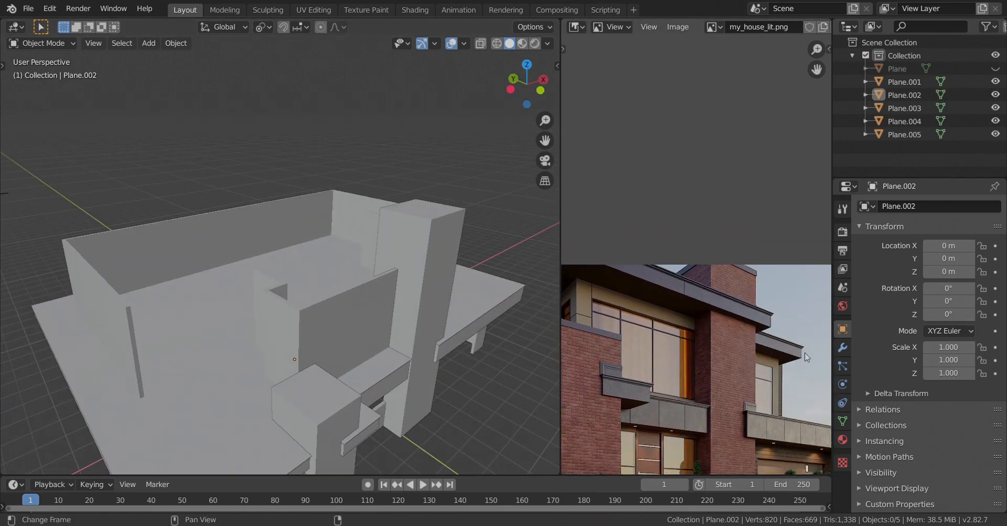
scroll(674, 355, "down", 3)
scroll(726, 361, "up", 3)
middle_click_drag(675, 356, 773, 367)
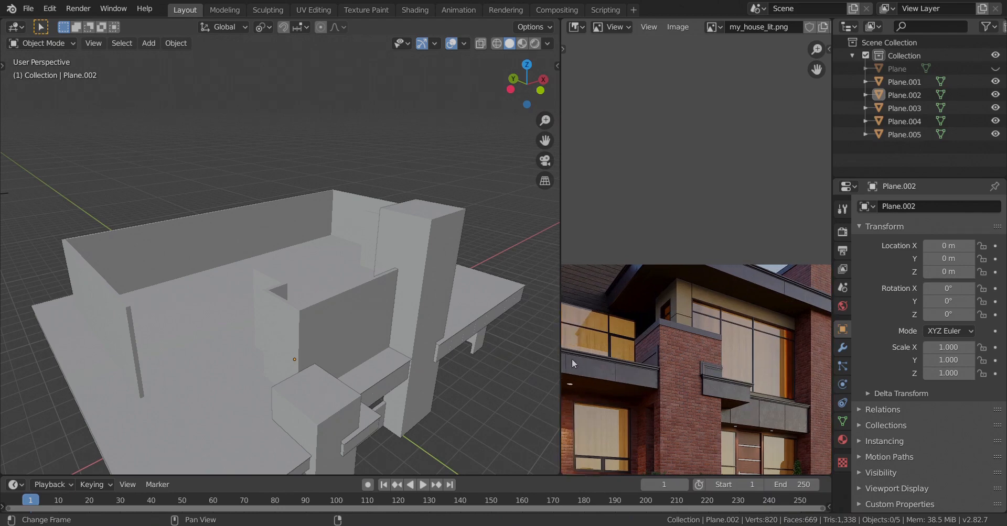
middle_click_drag(272, 345, 351, 320)
key("ctrl+s")
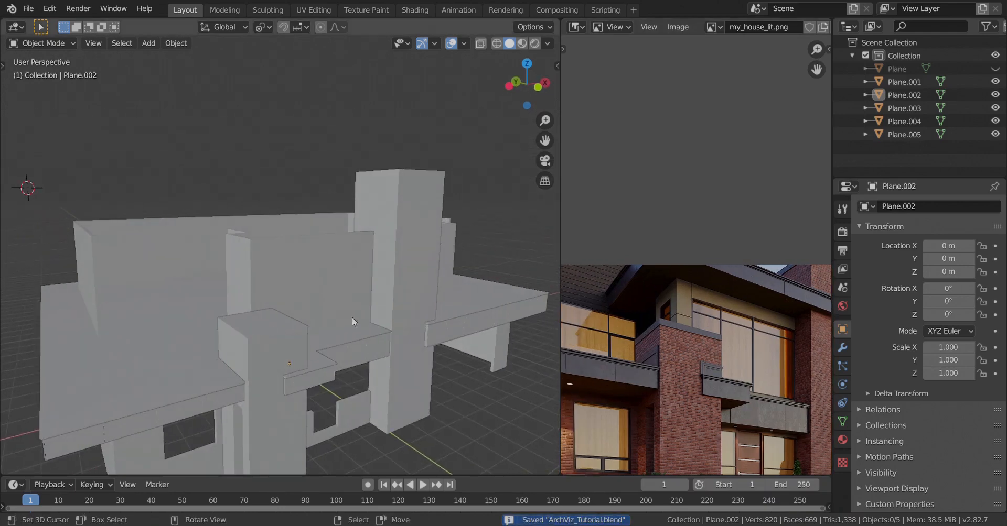